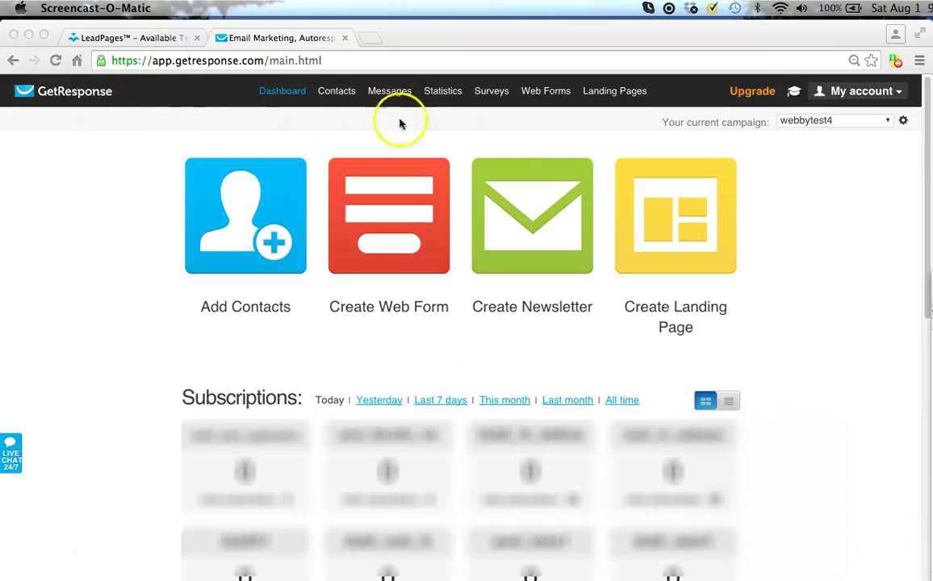
Paste the LeadPages share link from TextEdit into a new Chrome tab and load it.
left_click(373, 40)
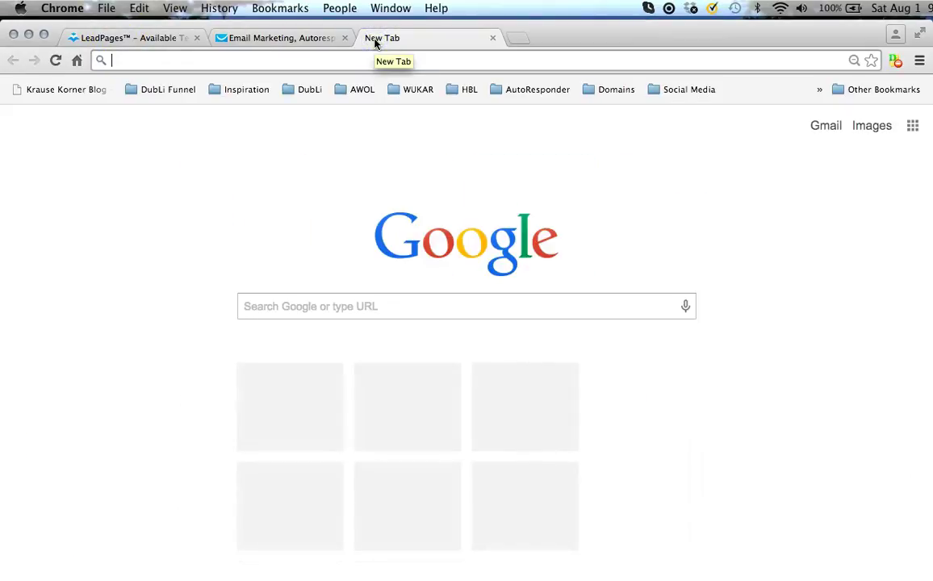
key("super+Tab")
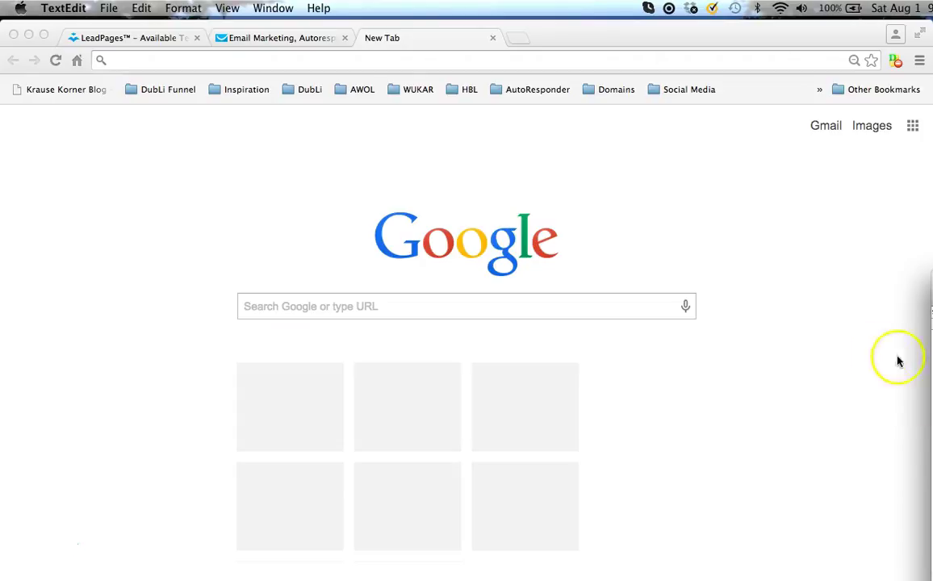
left_click(273, 61)
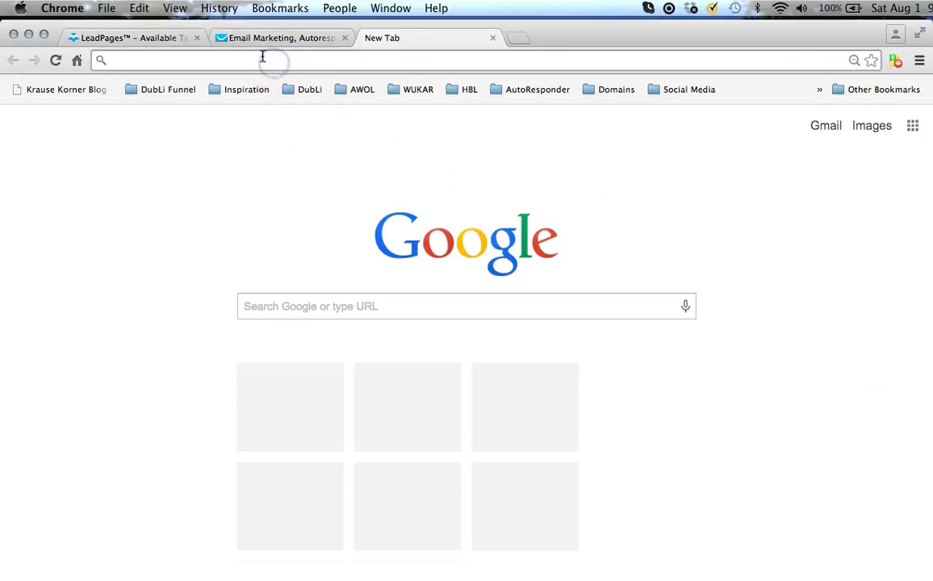
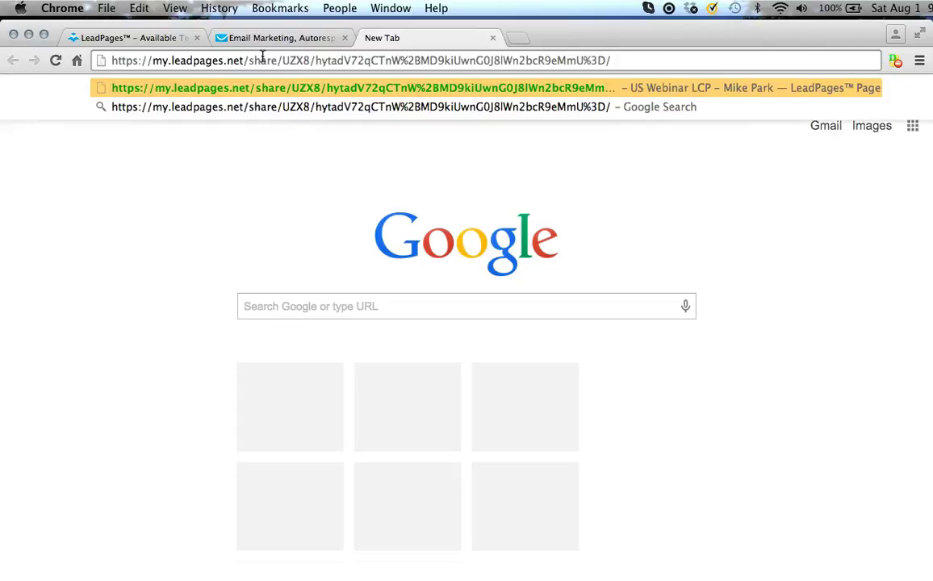
key("Return")
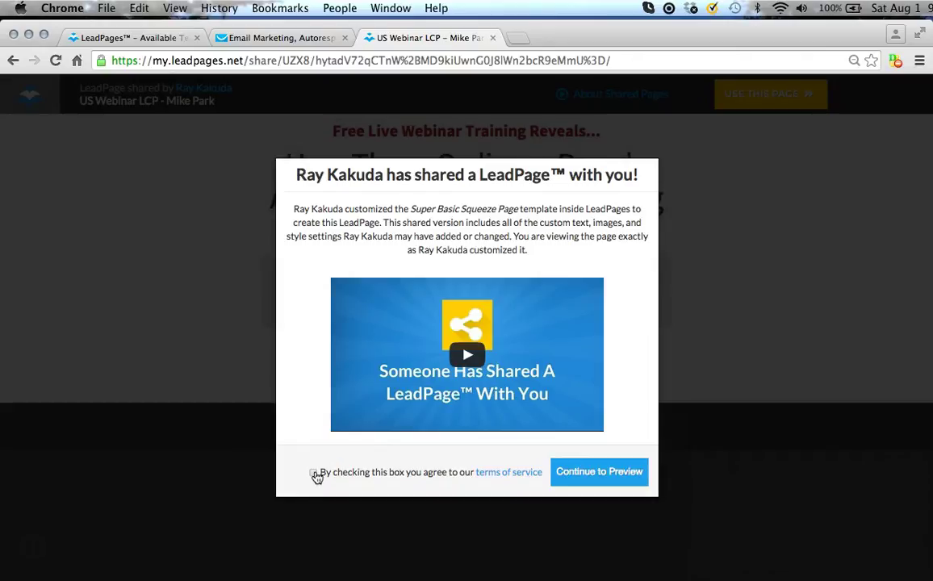
Agree to the terms, preview the shared US Webinar LCP page, and choose Use This Page.
left_click(314, 474)
left_click(589, 477)
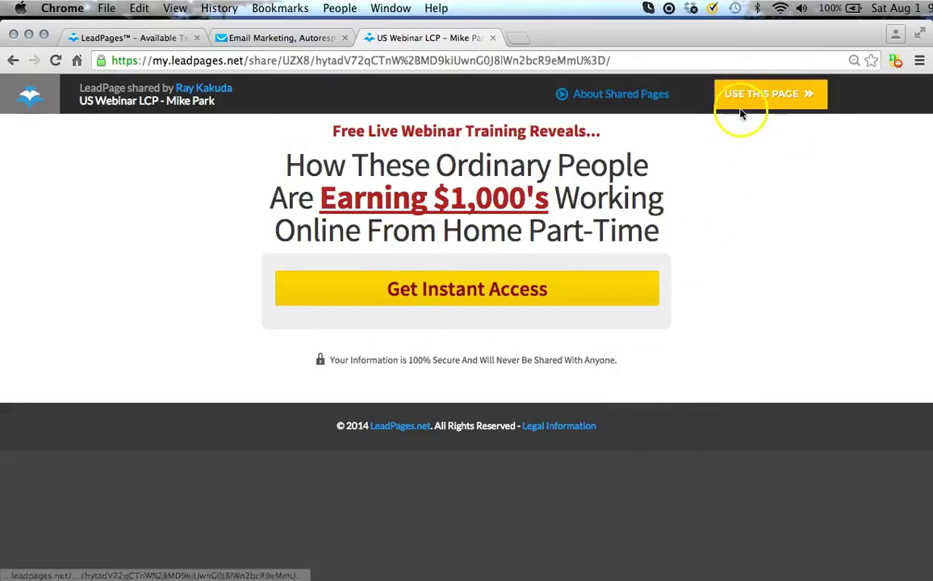
left_click(769, 102)
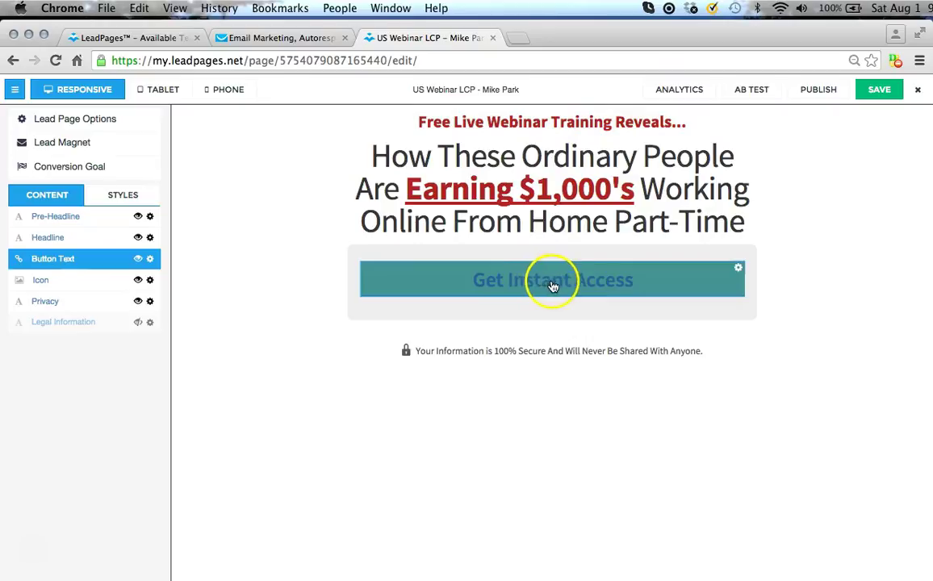
Open the Get Instant Access button's opt-in form with its Integration settings sidebar.
left_click(598, 282)
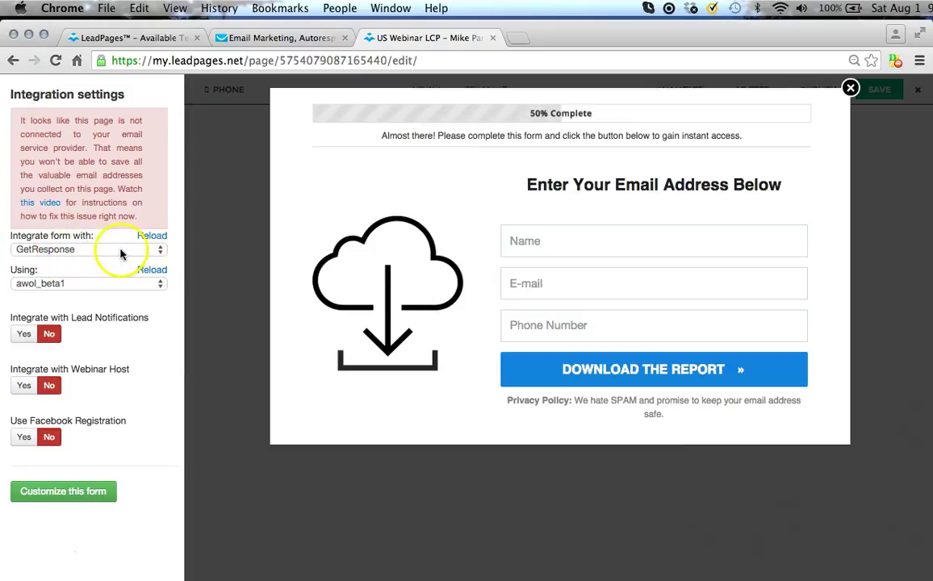
Set the form integration to GetResponse under HTML Copy / Paste, focusing the empty HTML code box.
left_click(93, 250)
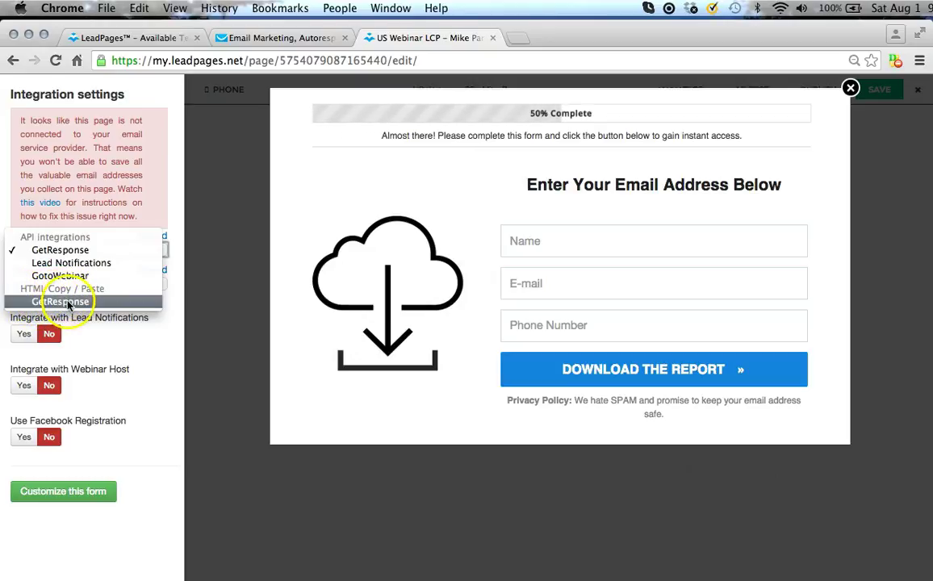
left_click(69, 303)
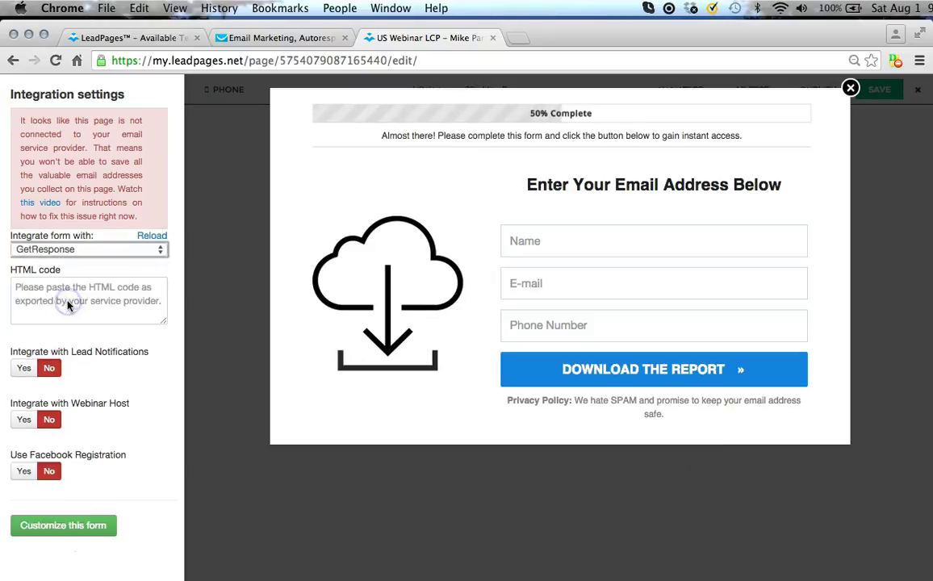
left_click(16, 285)
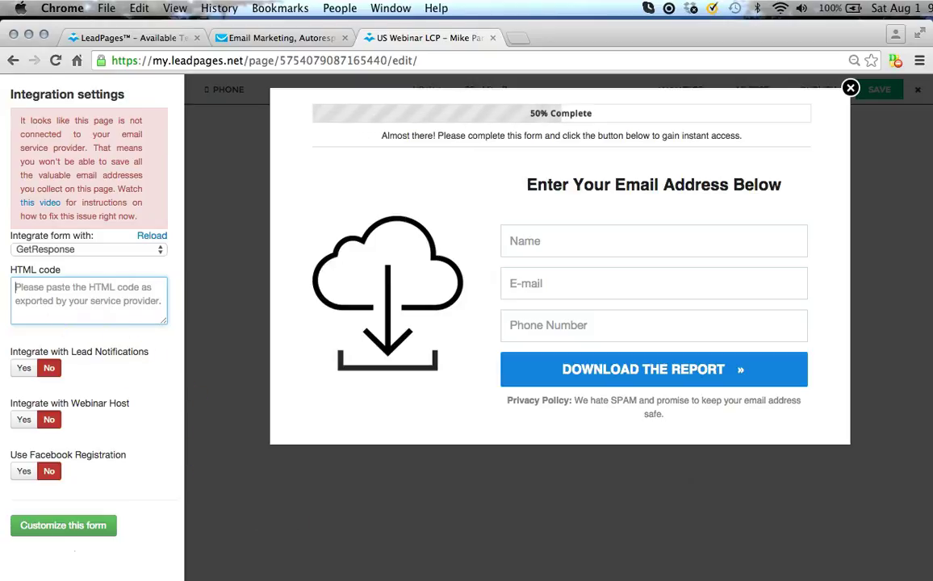
mouse_move(571, 574)
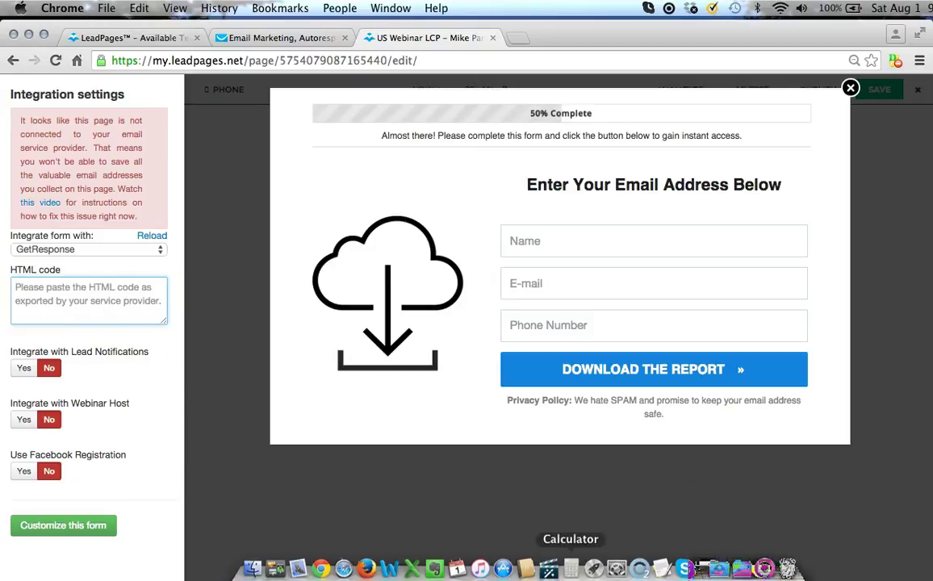
In TextEdit's LeadPages Optin Integration Code document, highlight the custom refer hidden-input line.
left_click(662, 567)
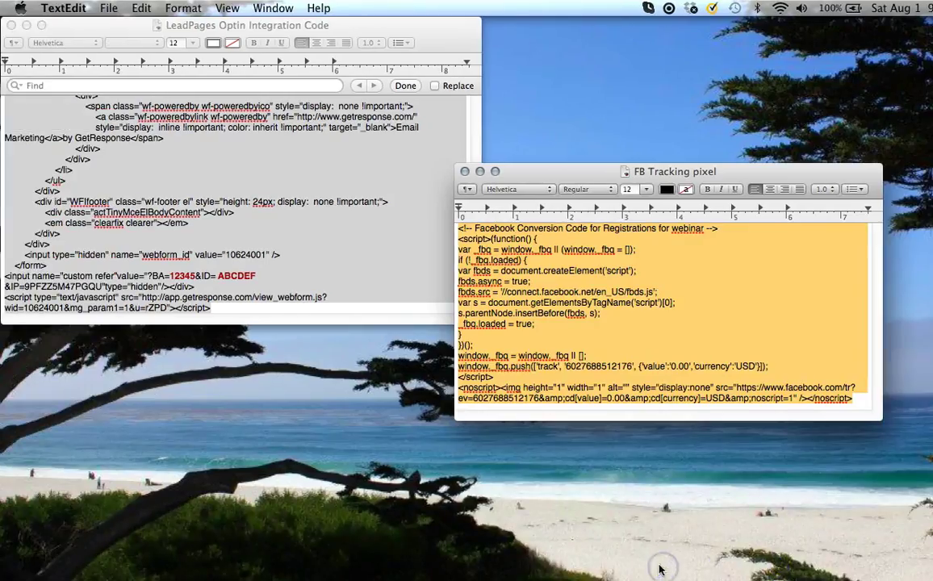
left_click(254, 194)
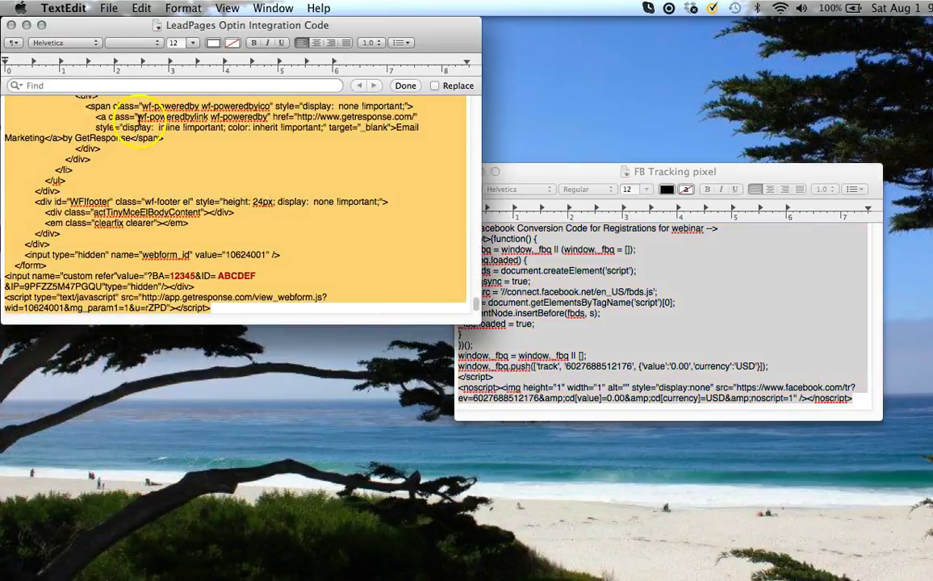
left_click(123, 123)
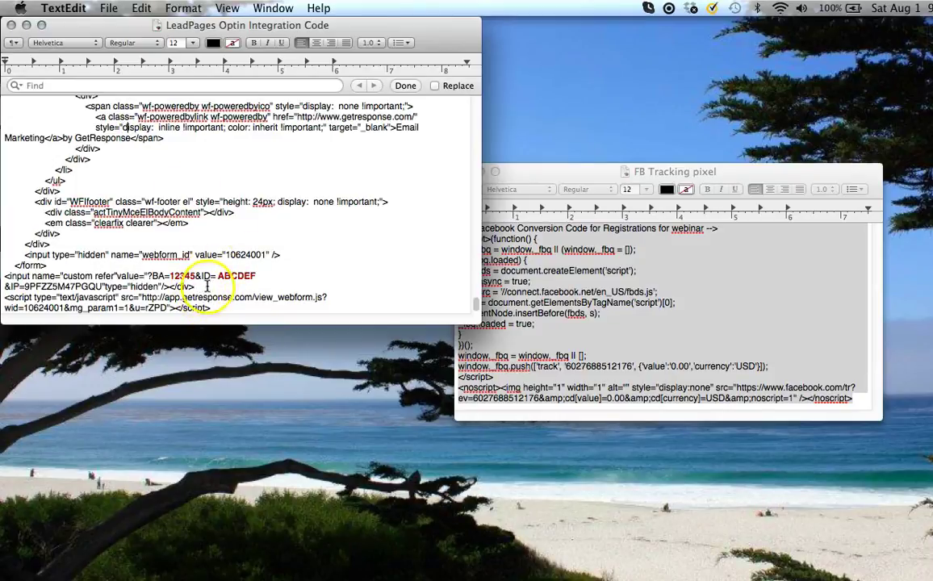
left_click(201, 287)
left_click_drag(201, 287, 4, 277)
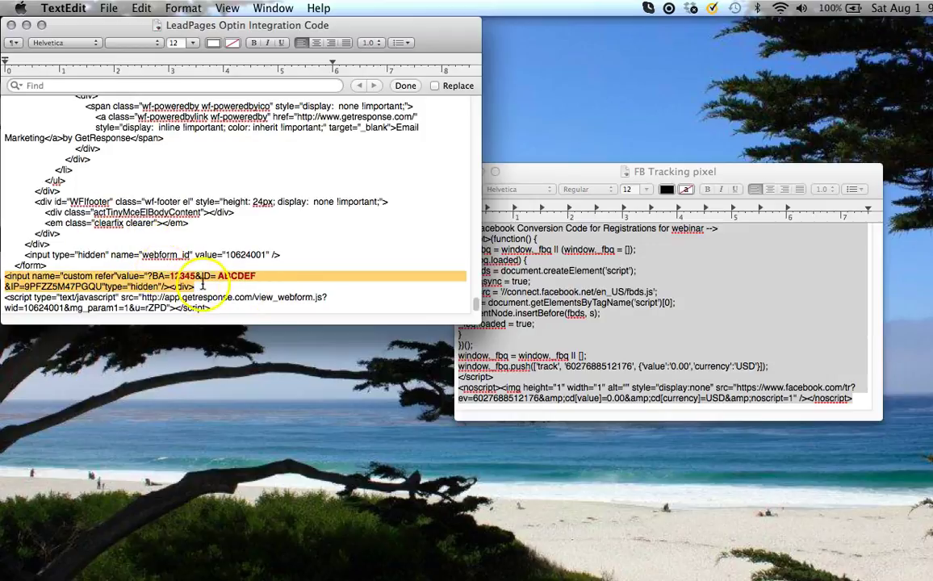
Point out the 12345 and ABCDEF placeholder values, then copy the entire form code.
left_click(172, 275)
double_click(182, 275)
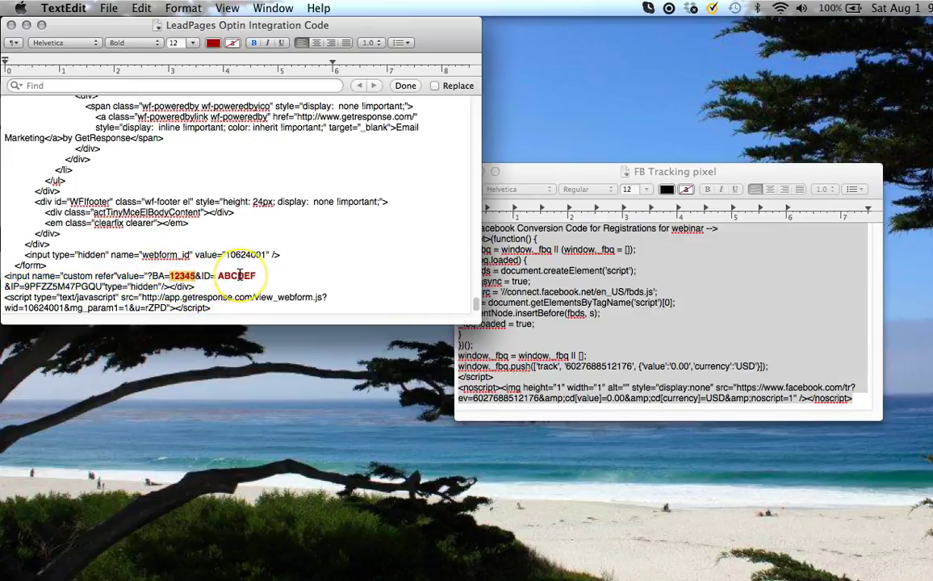
double_click(240, 275)
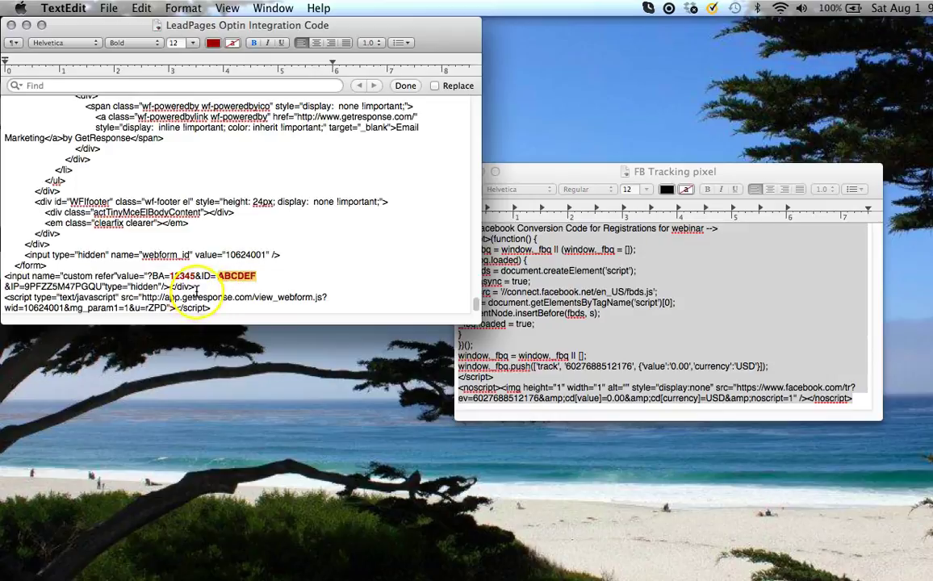
left_click(151, 277)
left_click(142, 276)
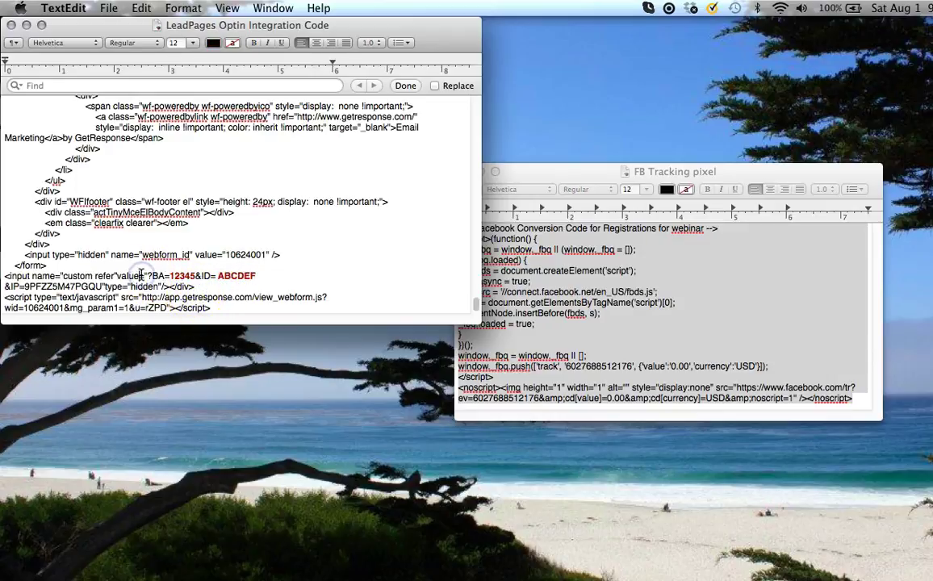
key("super+a")
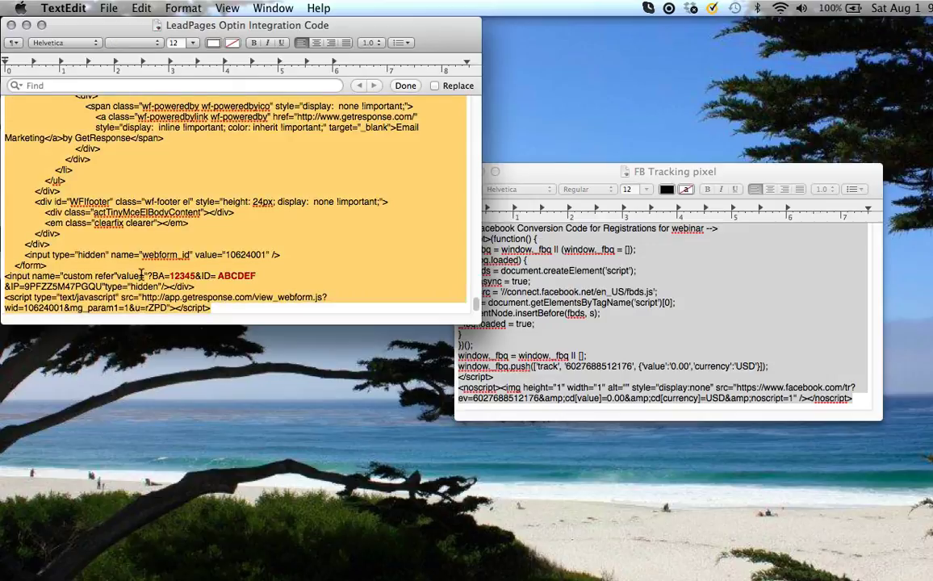
key("super+c")
Paste the GetResponse code into the HTML box, enlarge it, and apply with Customize this form.
left_click(320, 570)
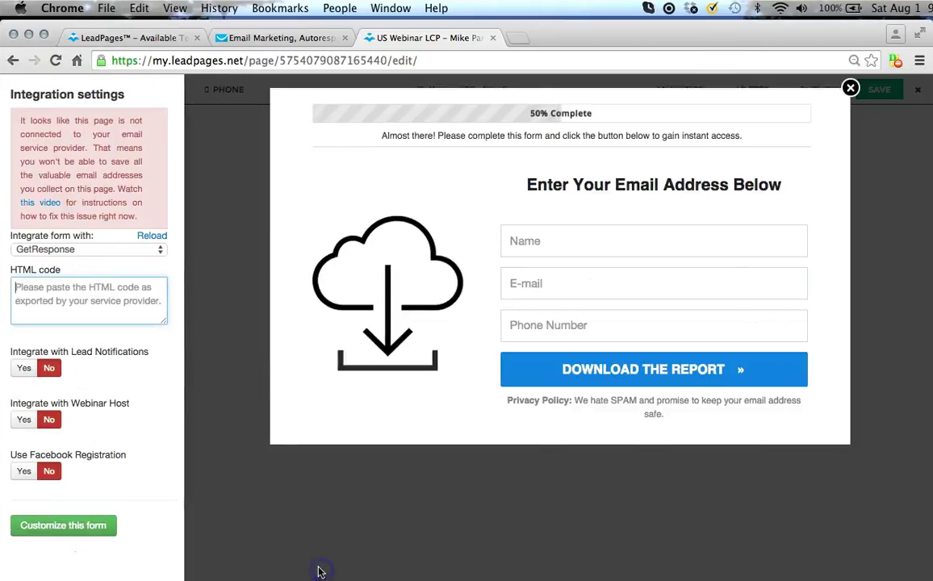
left_click(37, 291)
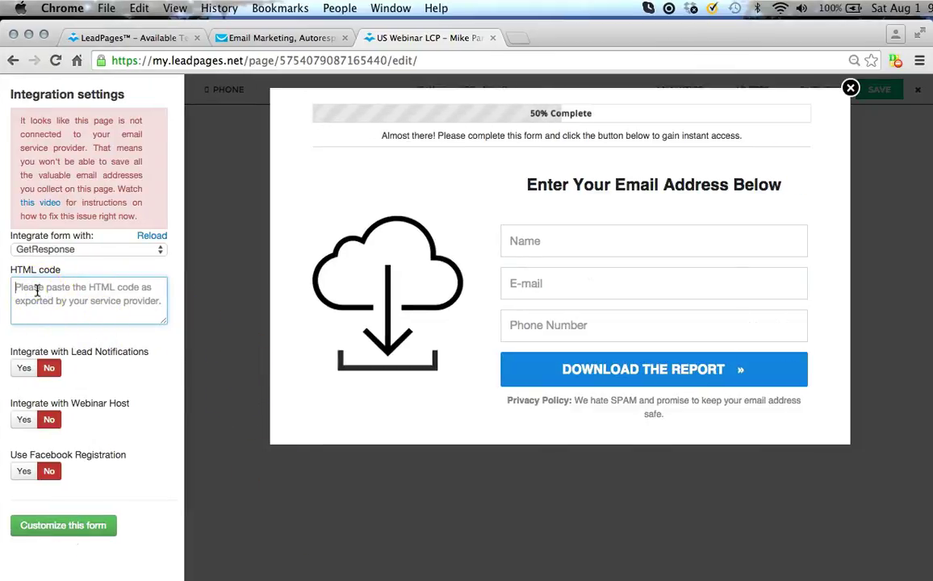
left_click(39, 291)
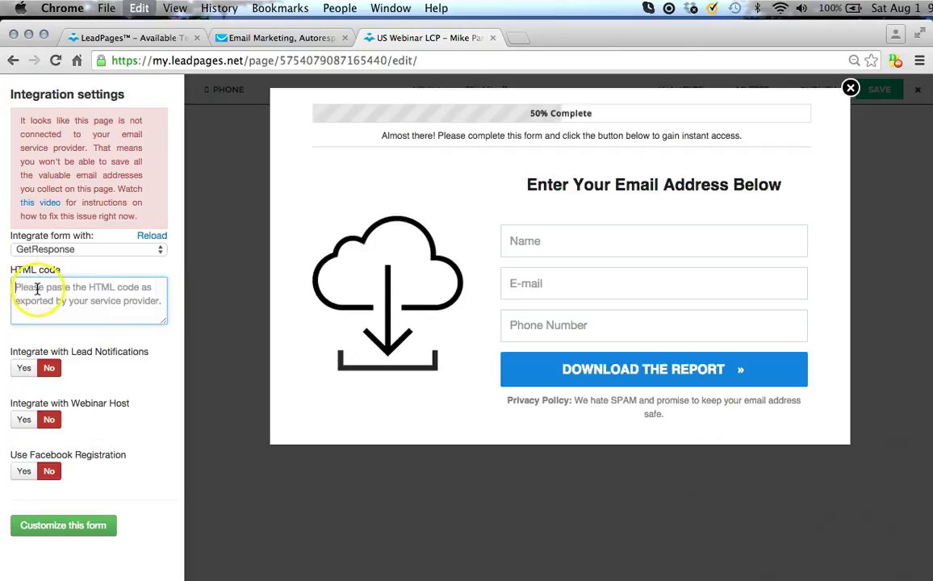
key("super+v")
left_click(82, 305)
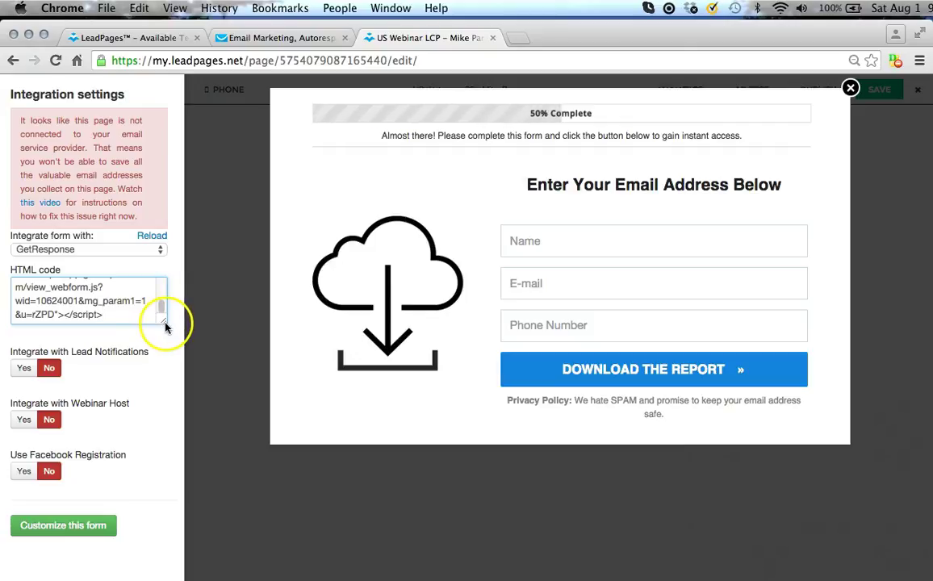
left_click_drag(164, 326, 166, 294)
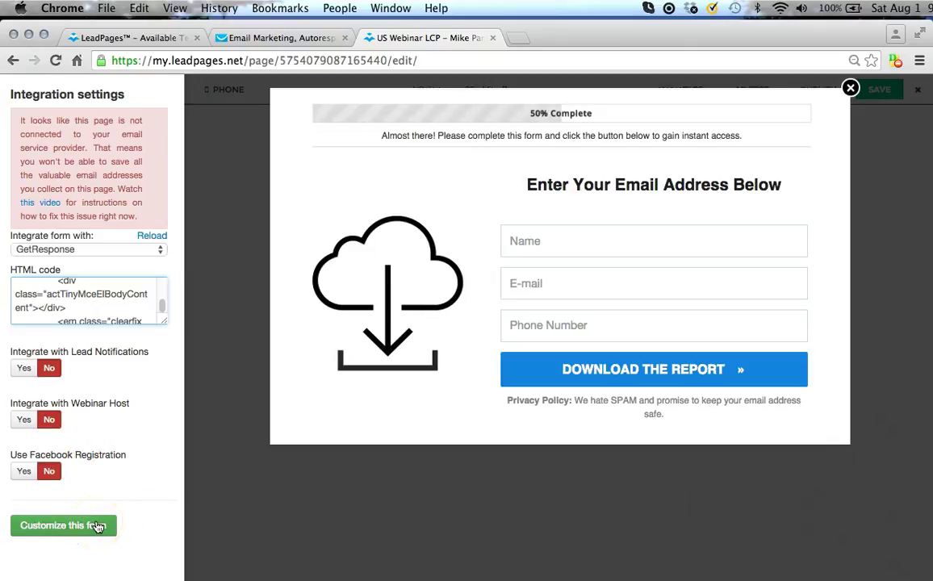
left_click(96, 526)
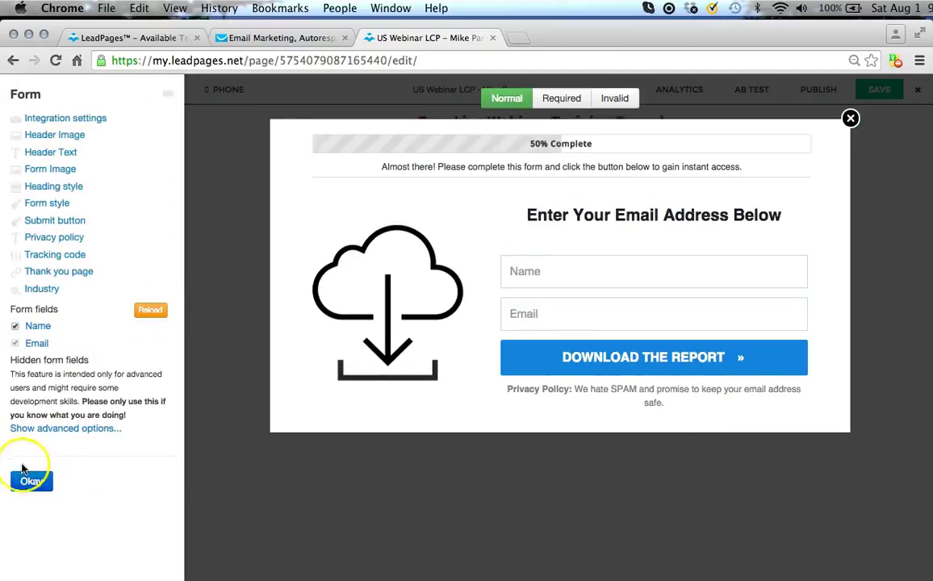
Close the Form panel, save the US Webinar LCP page, and reselect the Get Instant Access button.
left_click(28, 482)
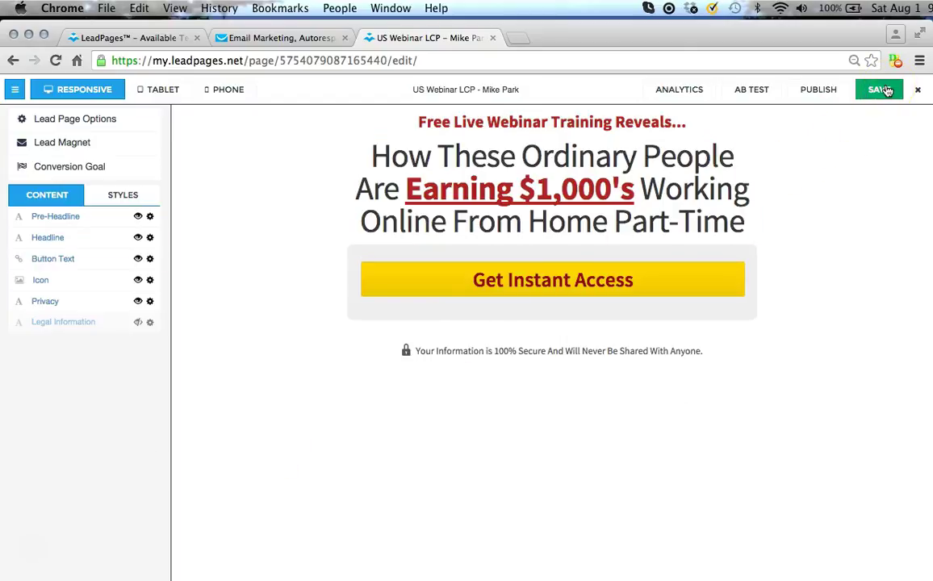
left_click(887, 89)
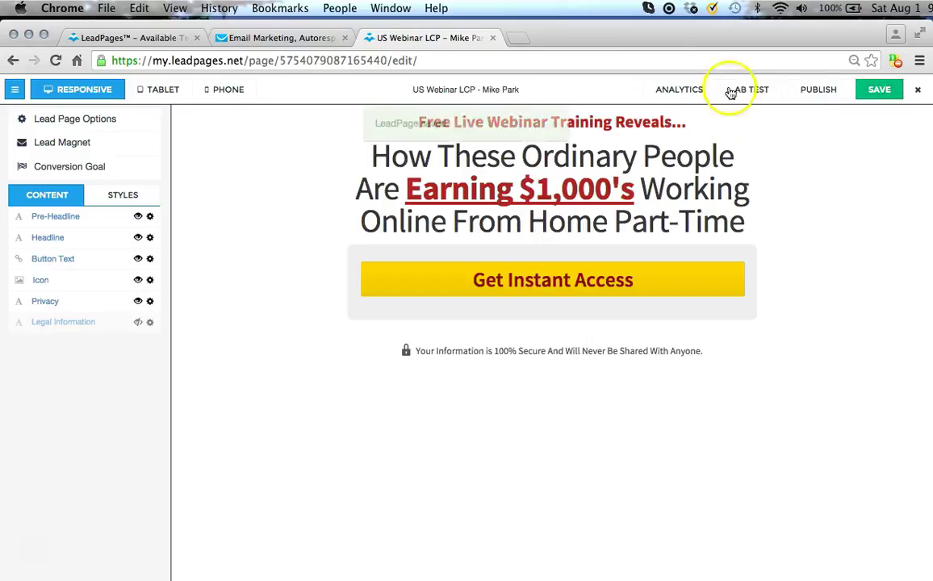
left_click(714, 125)
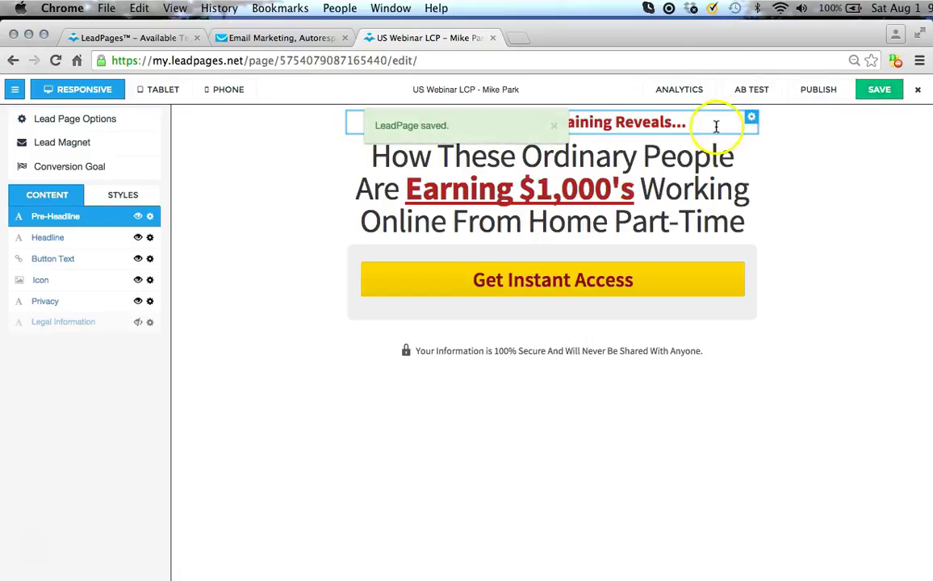
left_click(498, 153)
left_click(556, 283)
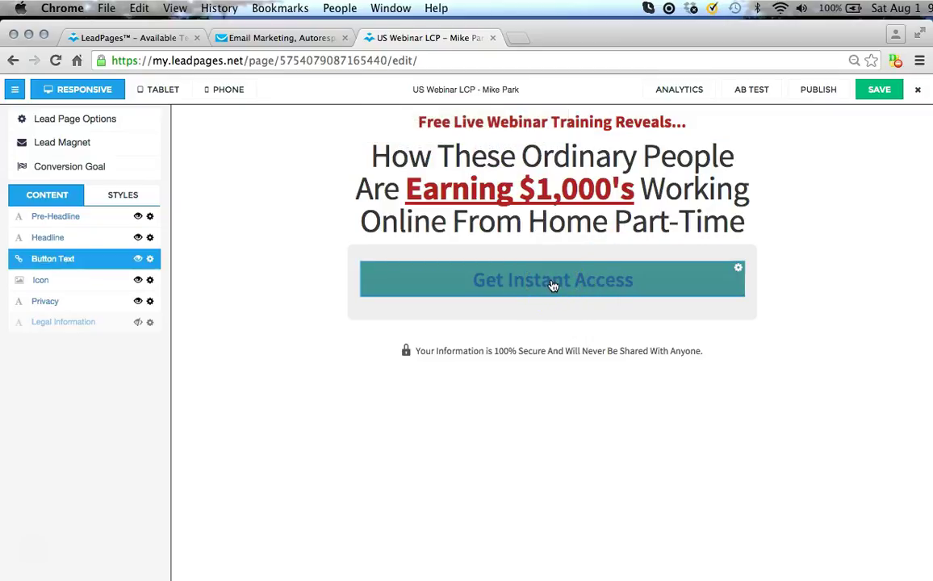
Set the opt-in form's cloud download image to Hidden and close the form settings.
left_click(553, 286)
left_click(536, 276)
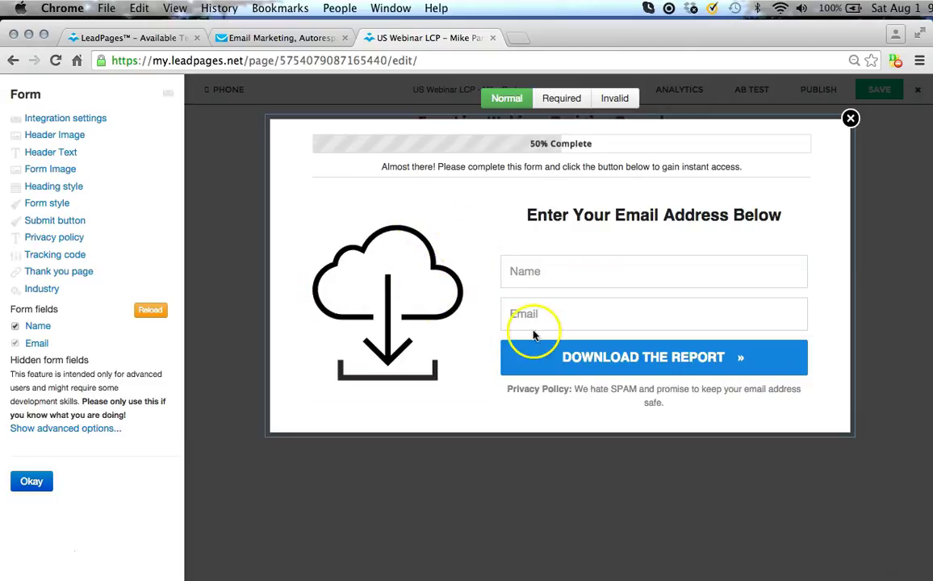
left_click(373, 252)
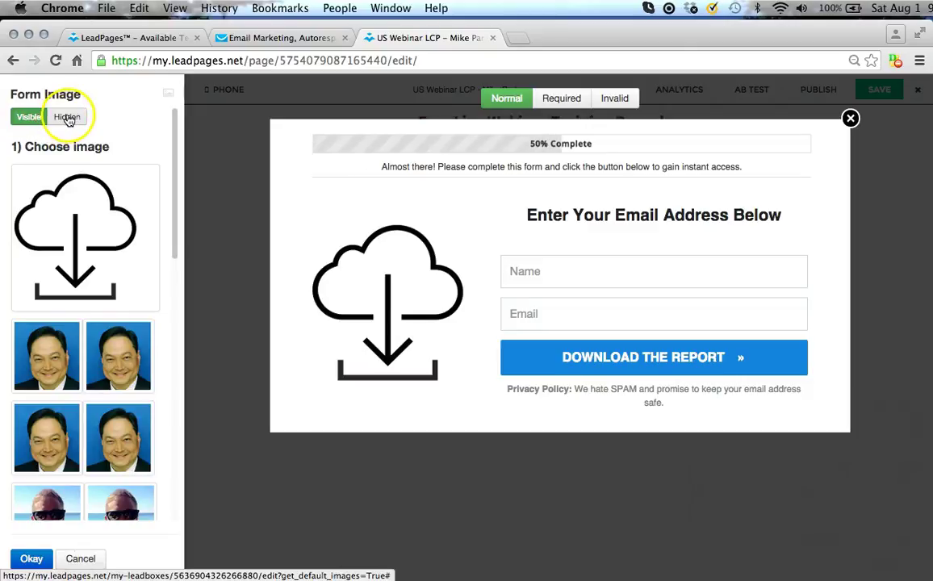
left_click(68, 118)
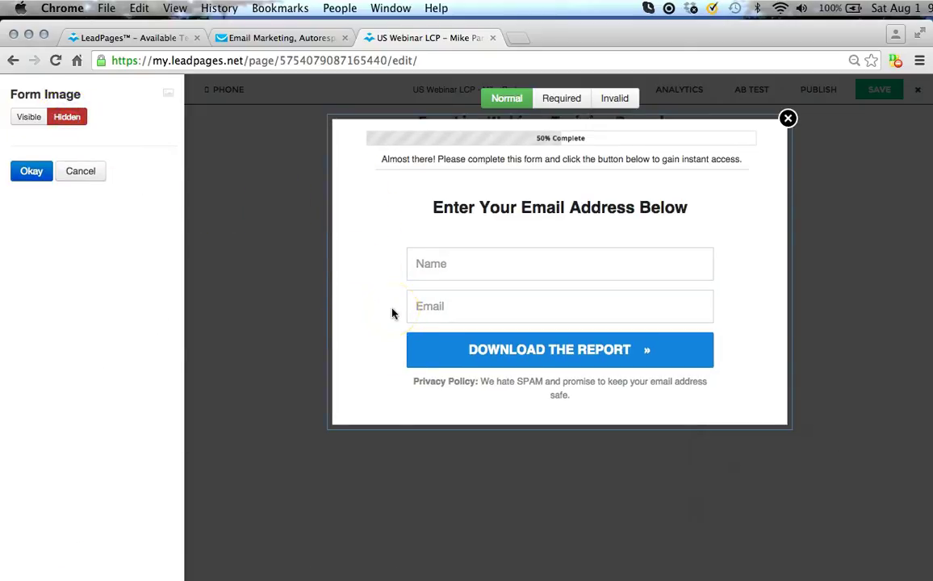
left_click(28, 175)
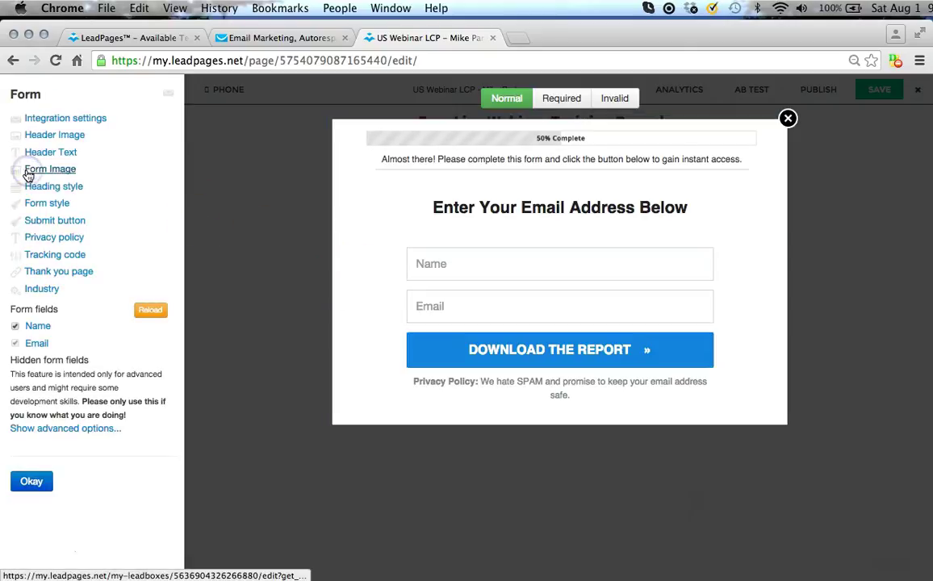
left_click(36, 485)
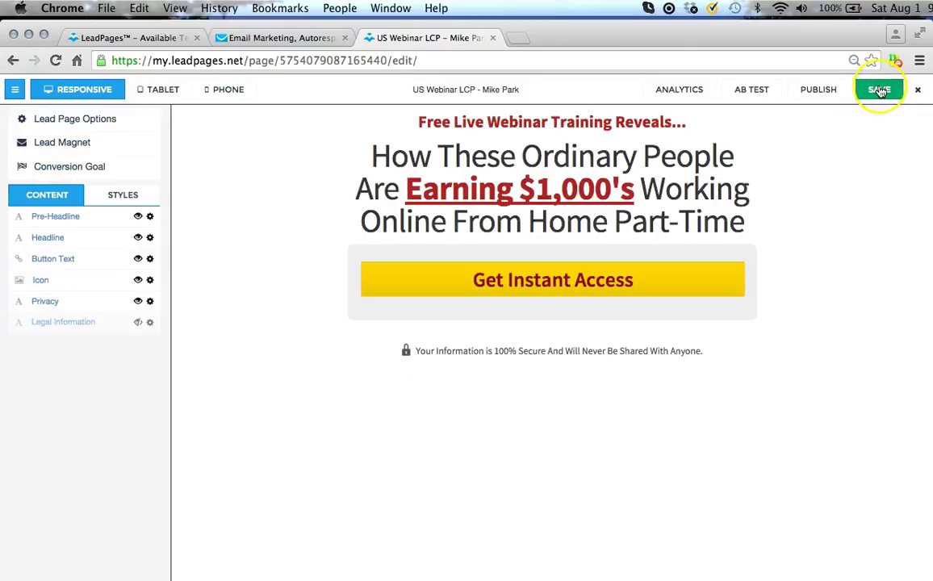
Save the US Webinar LCP page and reopen the Get Instant Access form editor.
left_click(880, 91)
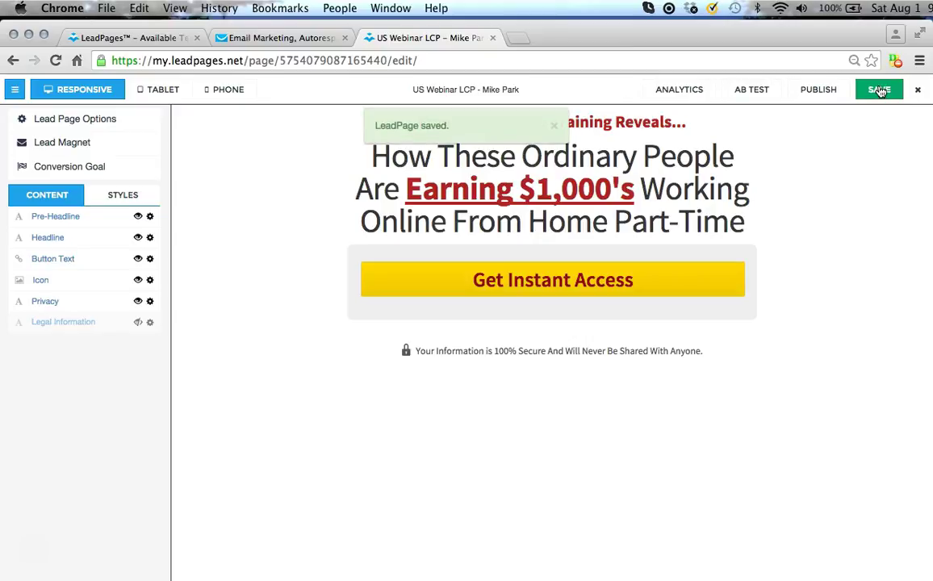
left_click(555, 283)
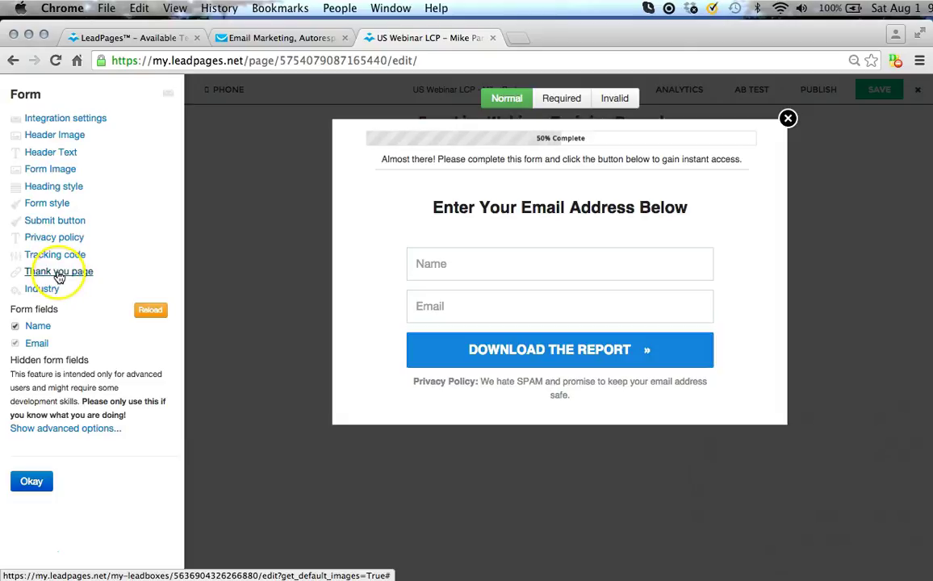
Review the form's Thank you page URL setting, close the form, and save the page.
left_click(59, 274)
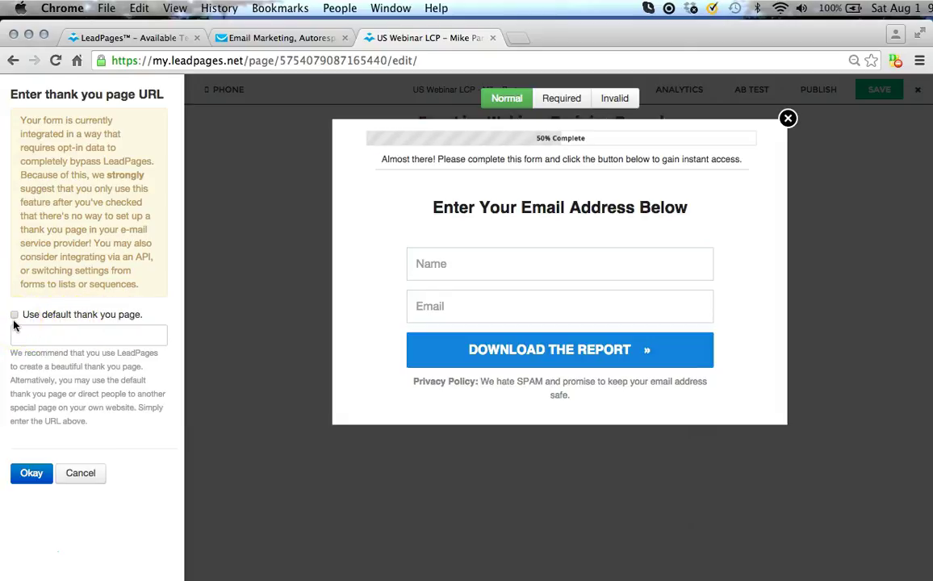
left_click(27, 333)
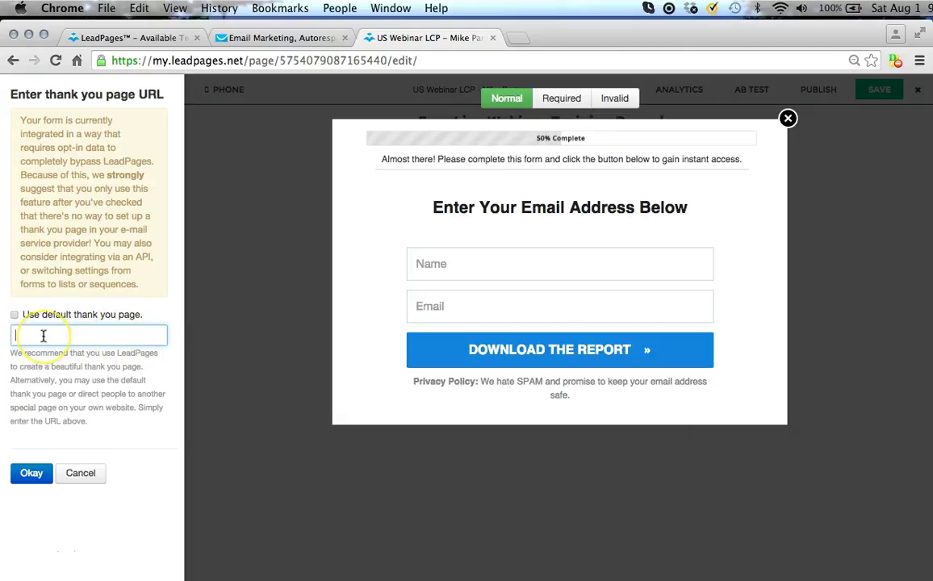
left_click(33, 331)
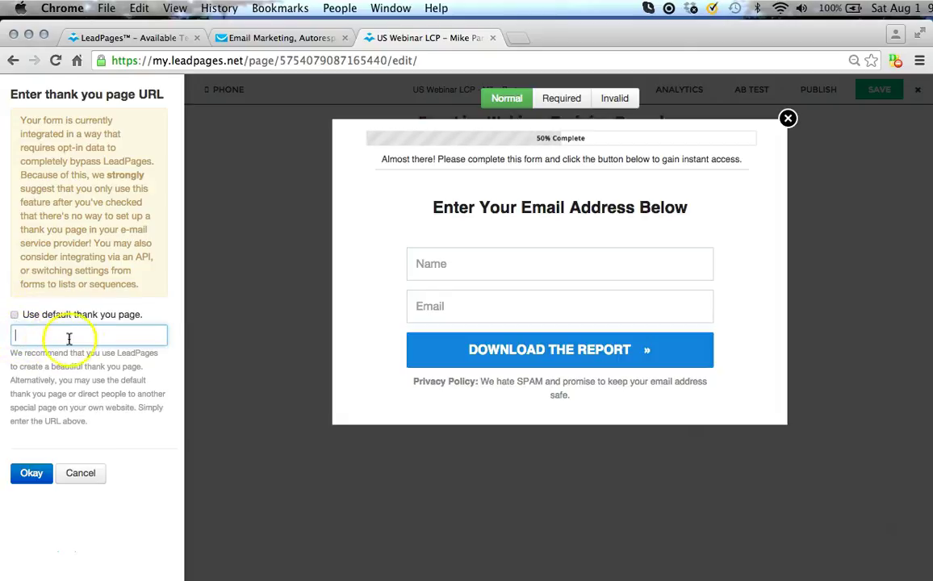
left_click(33, 479)
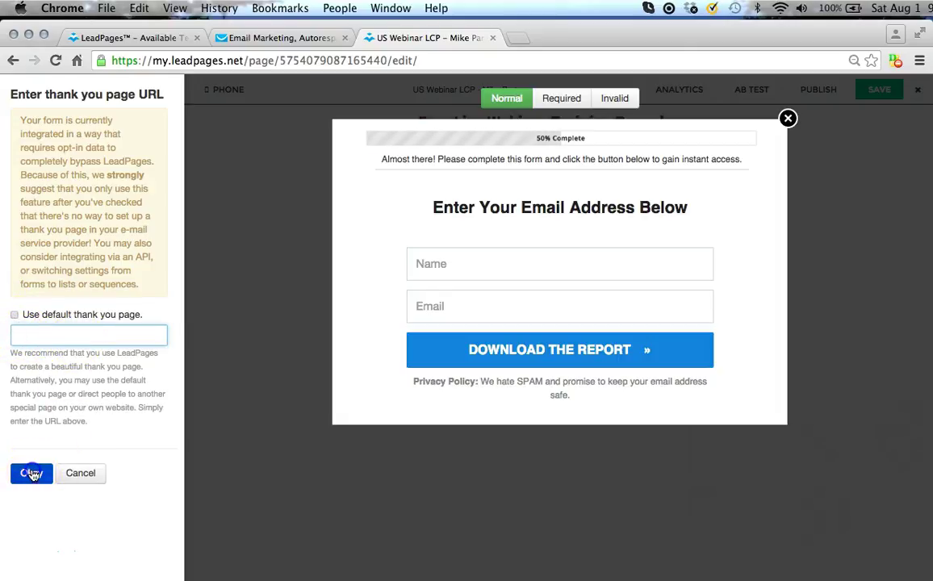
left_click(33, 483)
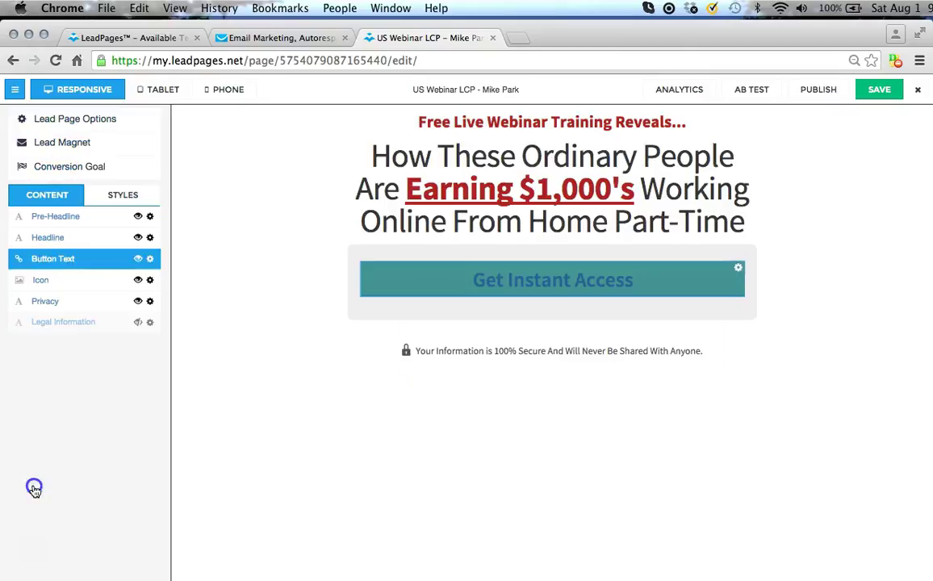
left_click(881, 91)
left_click(867, 93)
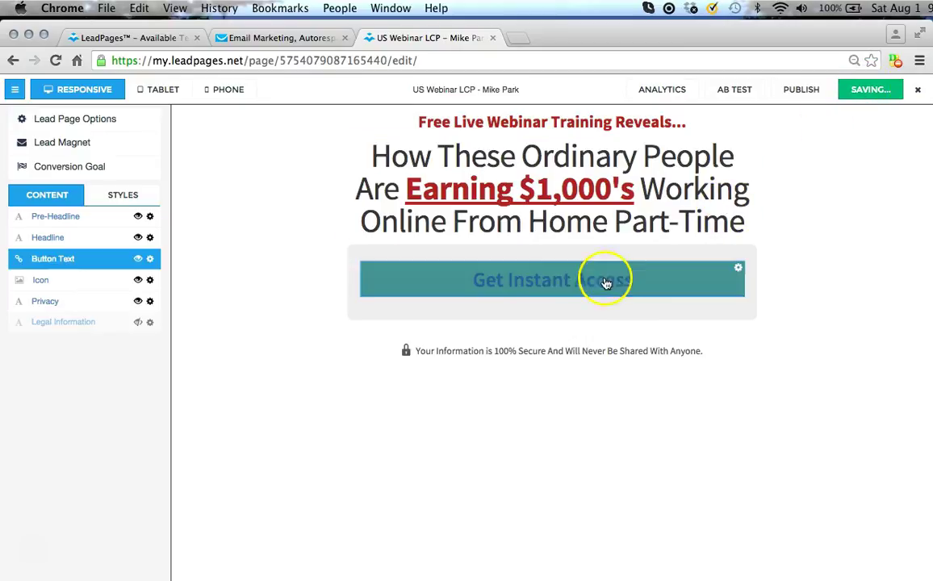
Replace the form's 'Download the Report' button text with 'Claim My Spot' and save the page.
left_click(532, 281)
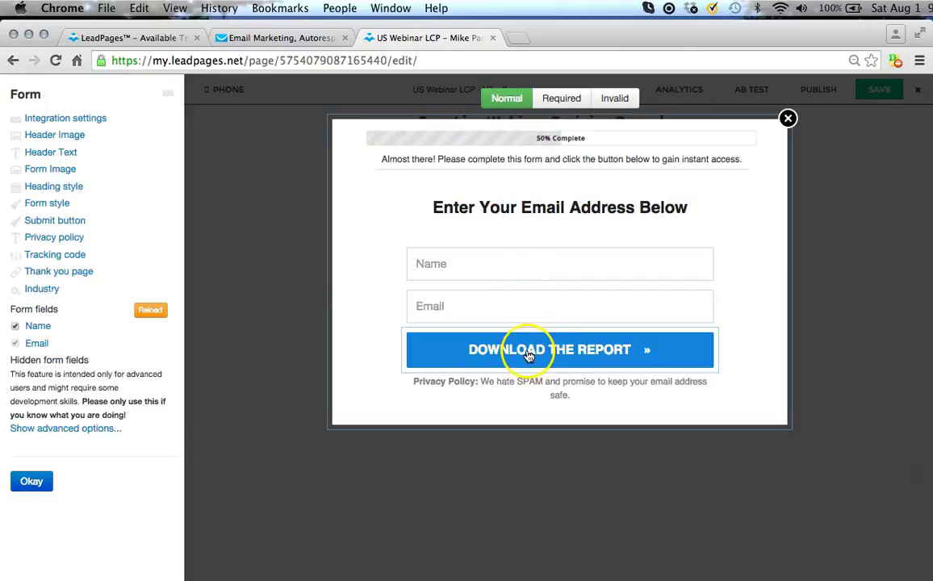
left_click(526, 352)
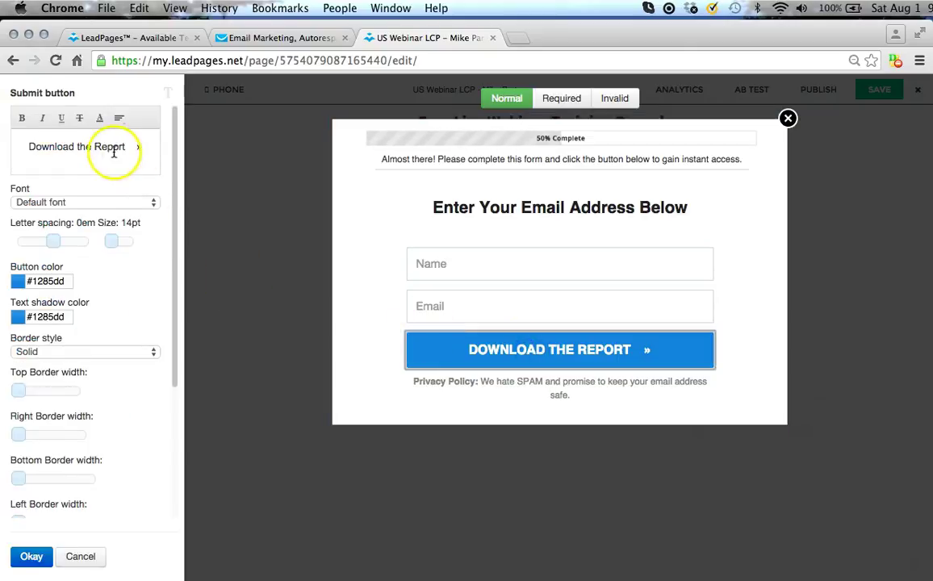
left_click_drag(128, 146, 28, 147)
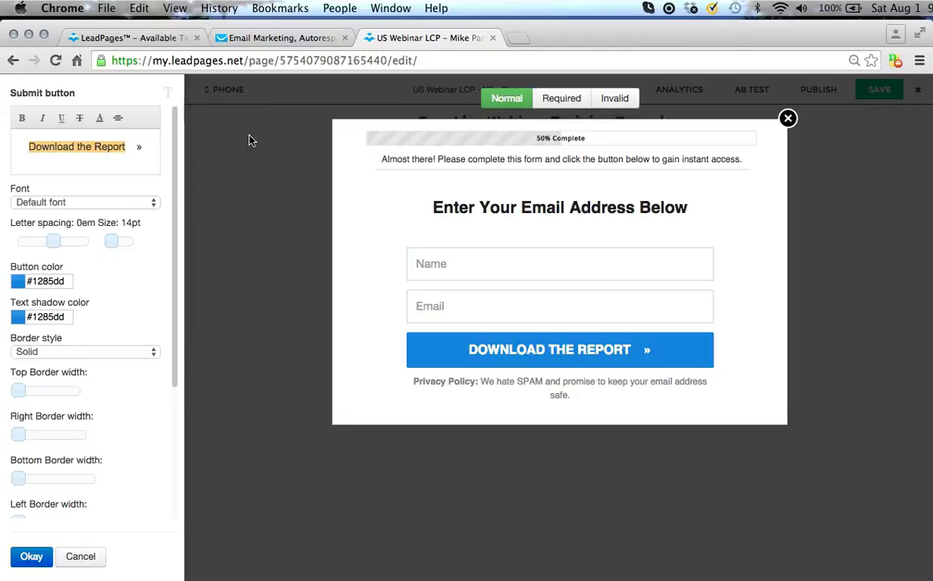
type("Claim ")
type("My Spo")
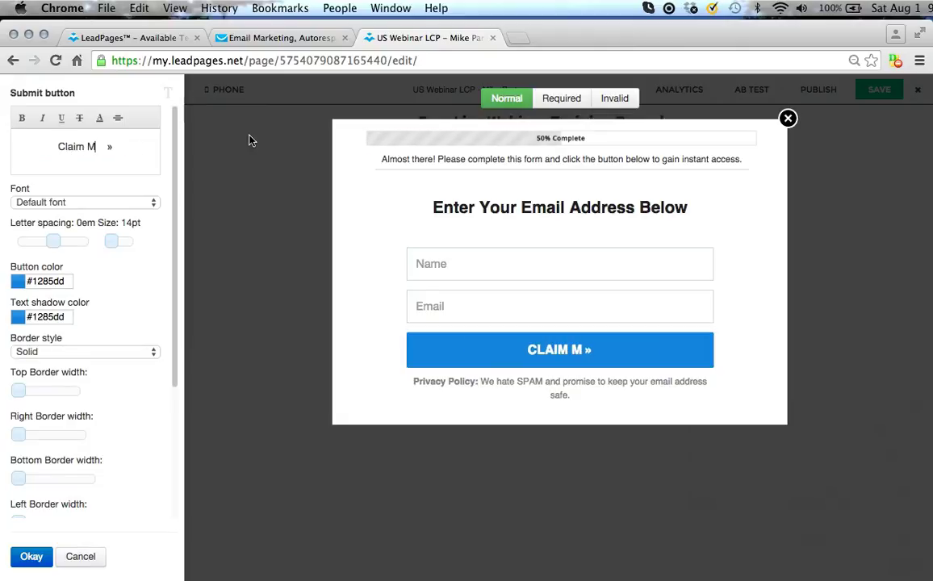
type("t")
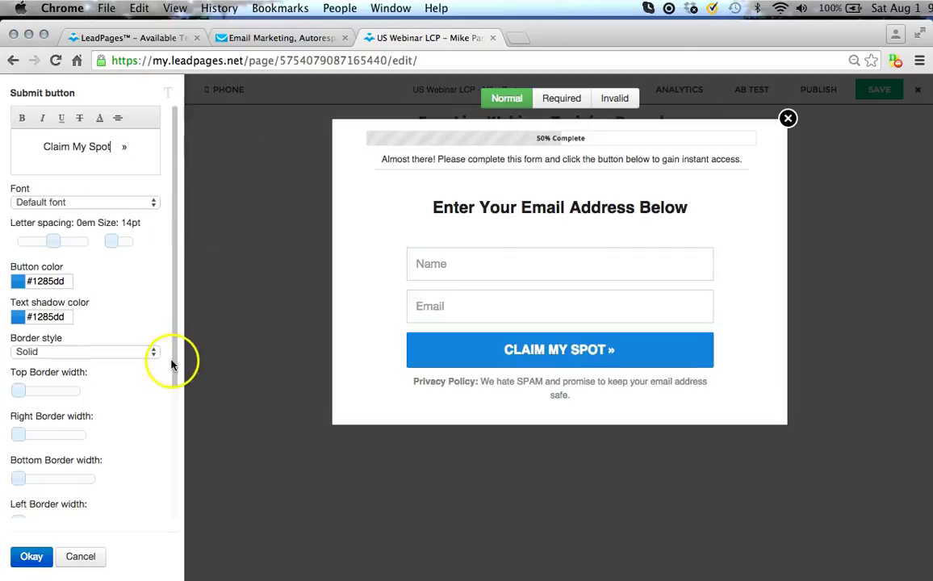
left_click(14, 564)
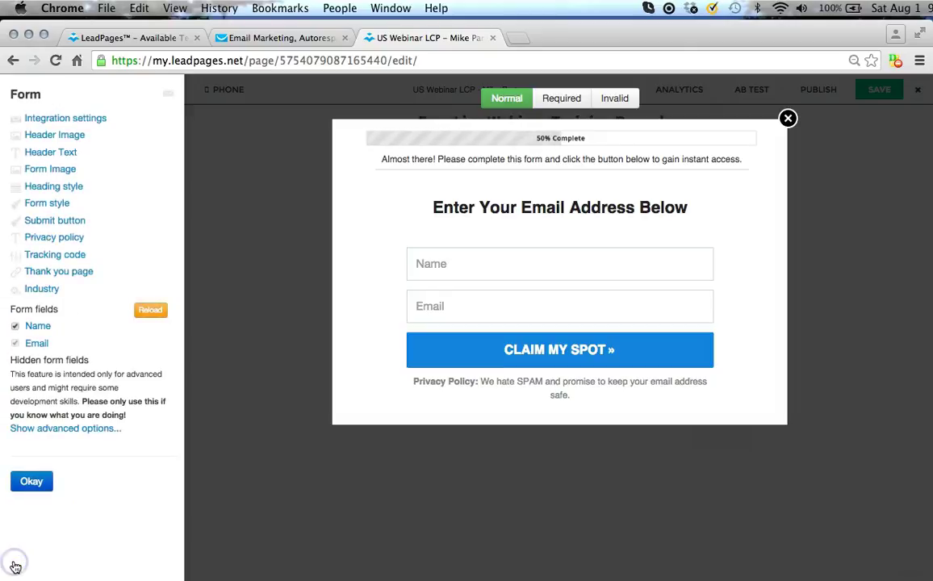
left_click(30, 484)
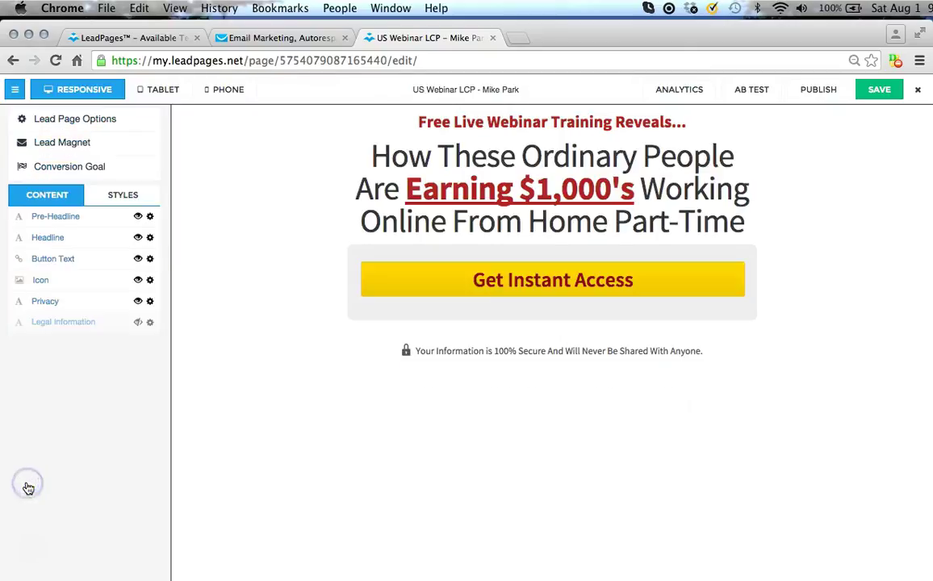
left_click(882, 92)
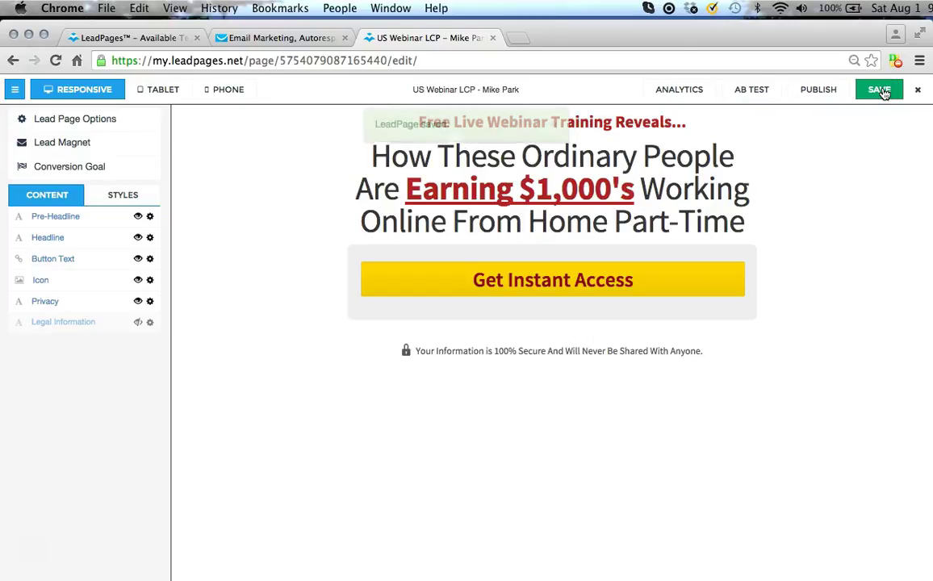
Publish the US Webinar LCP page on LeadPages hosting, view it live, then close the publish dialog.
left_click(653, 161)
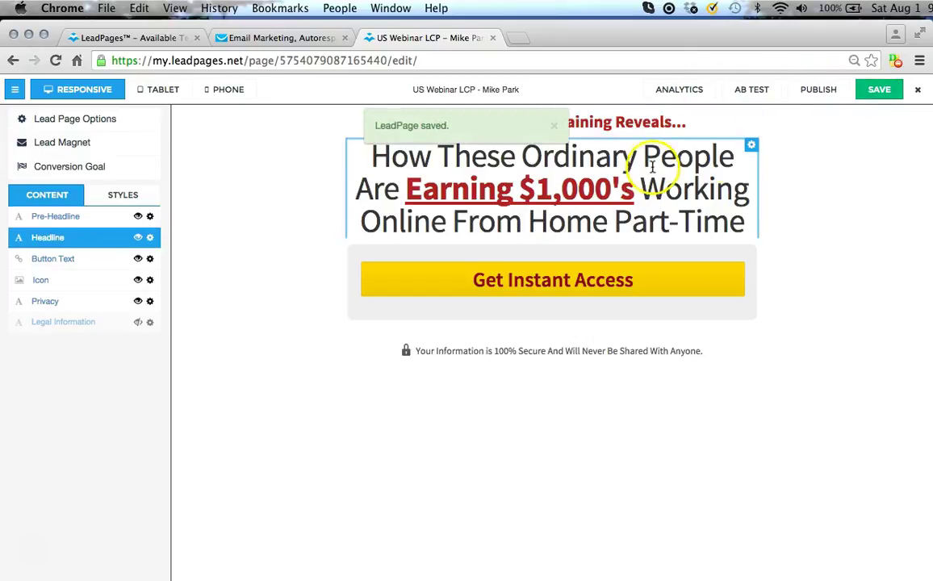
left_click(817, 89)
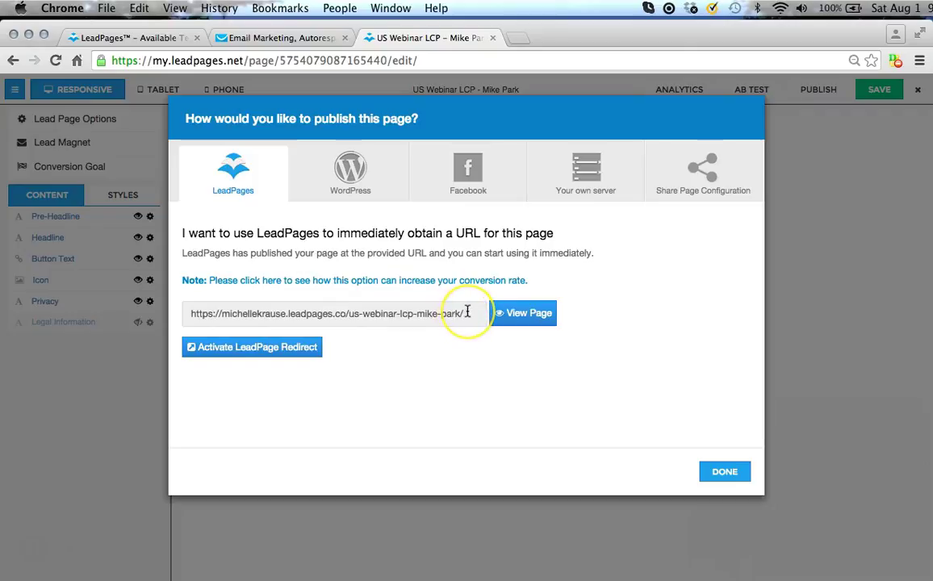
left_click(528, 318)
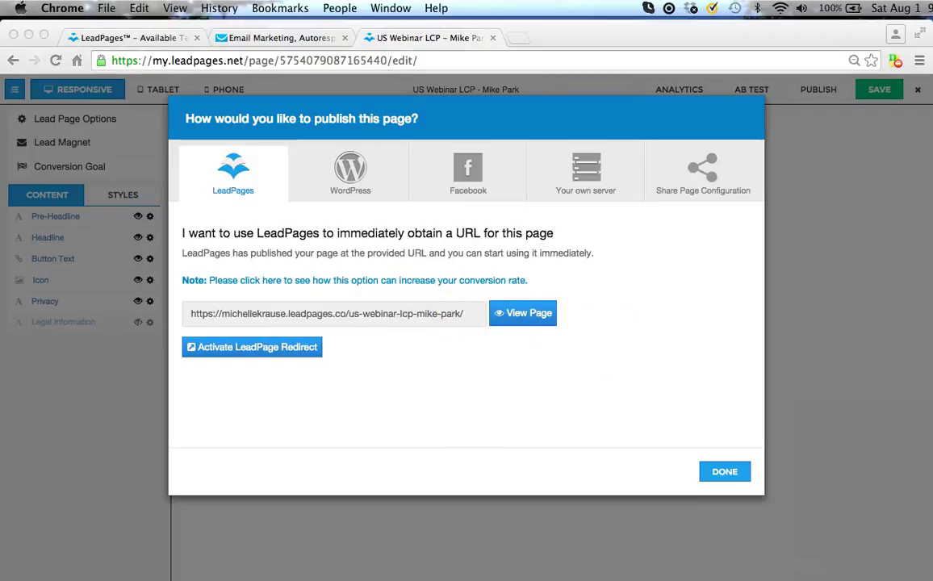
left_click(721, 472)
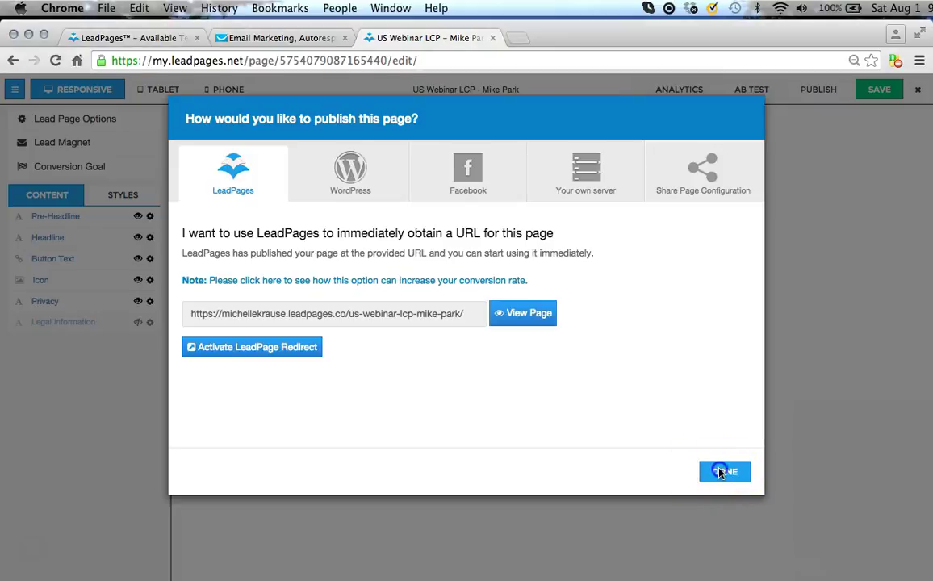
left_click(725, 474)
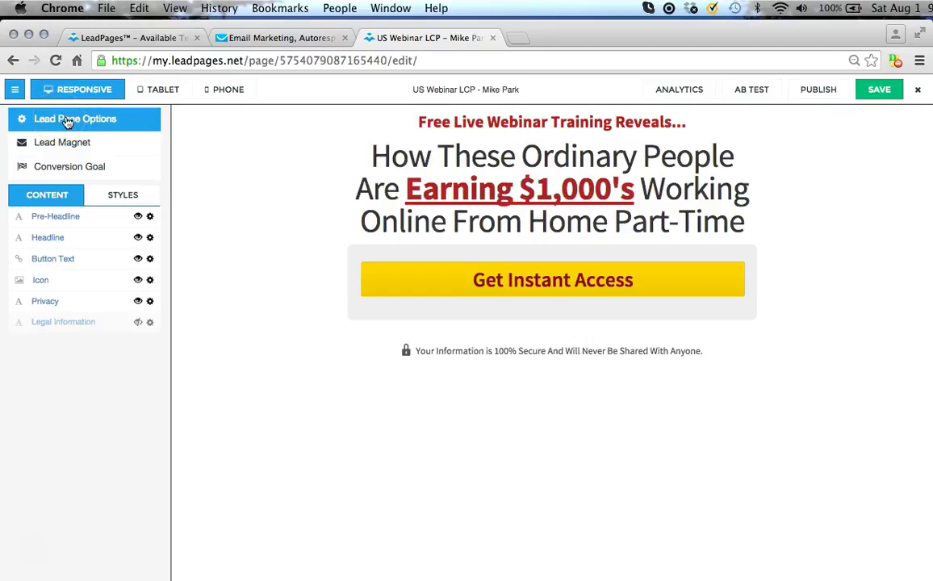
In Lead Page Options, change the URL slug to us-webinar-test1, then save the page.
left_click(68, 121)
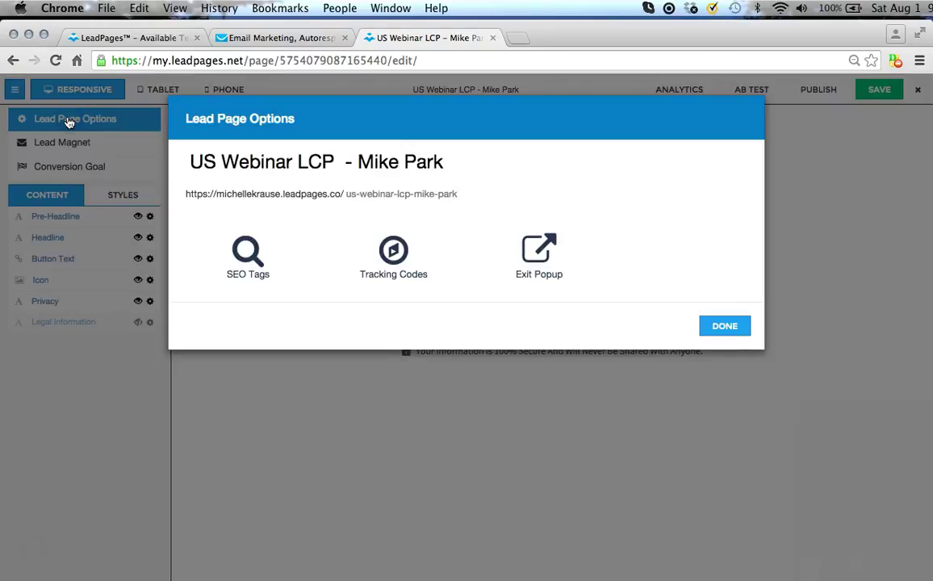
left_click(462, 195)
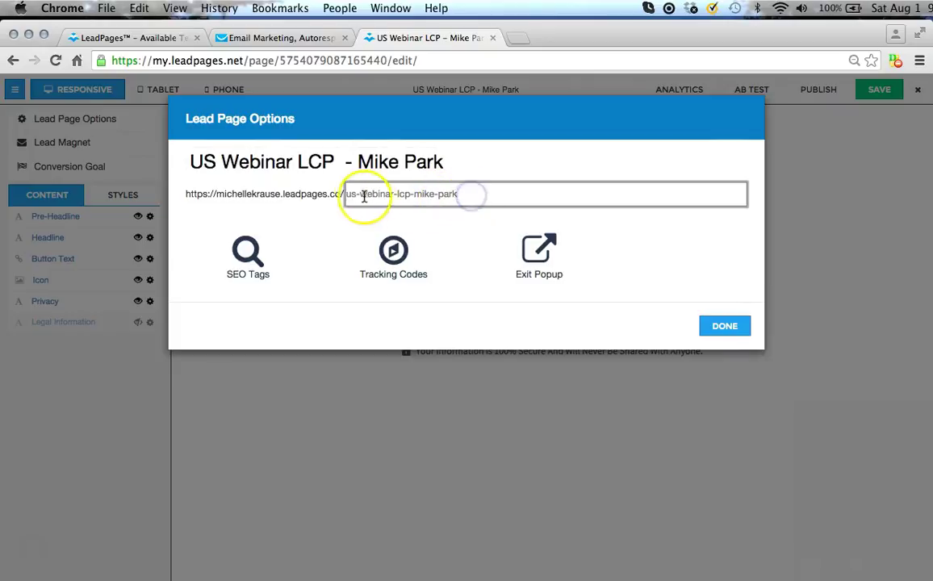
left_click_drag(468, 196, 357, 195)
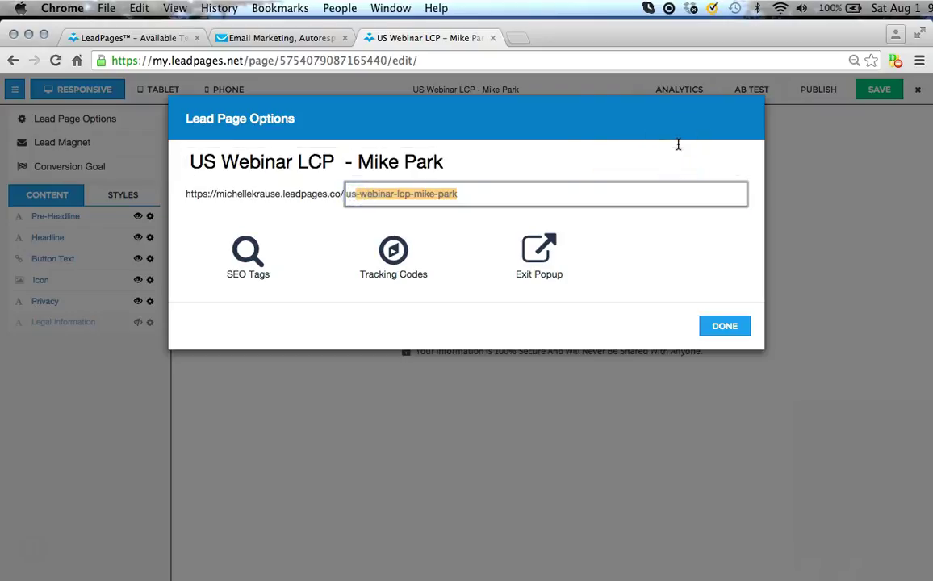
key("Right")
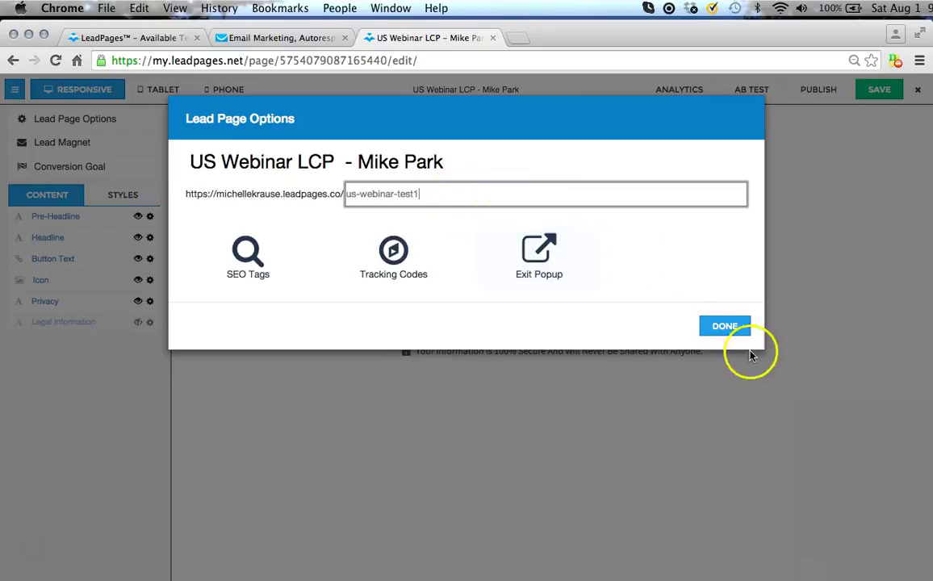
left_click(726, 327)
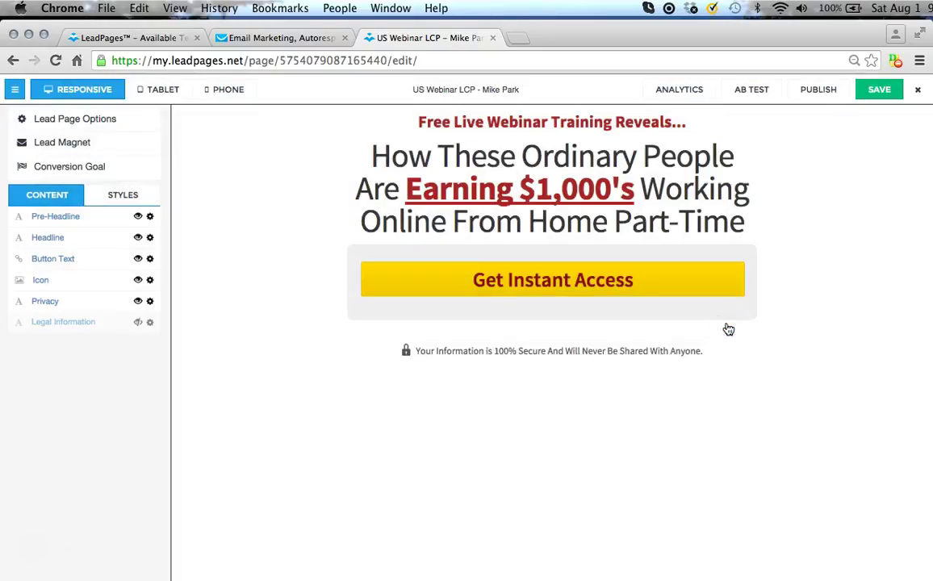
left_click(880, 90)
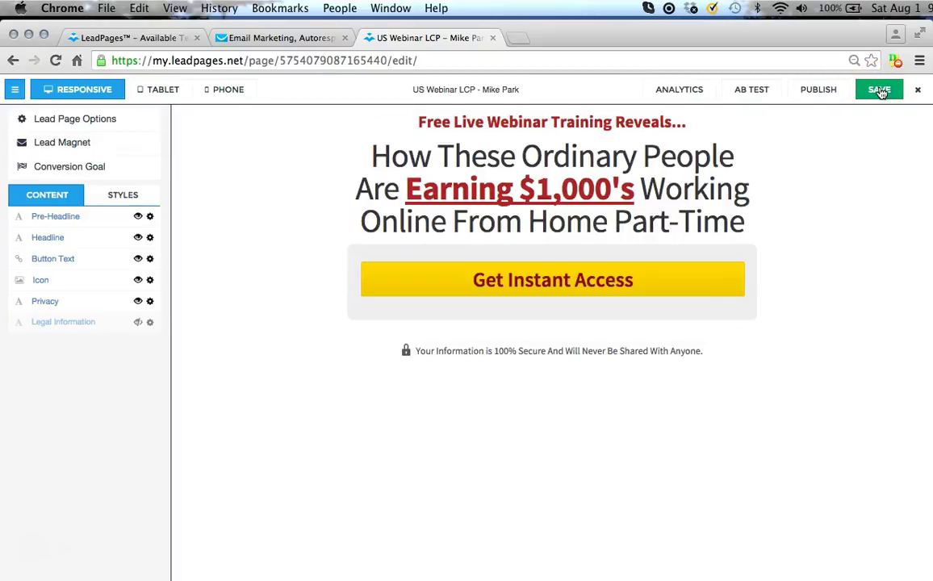
left_click(878, 90)
Publish the page, open live us-webinar-test1, and test then close its Get Instant Access popup.
left_click(817, 91)
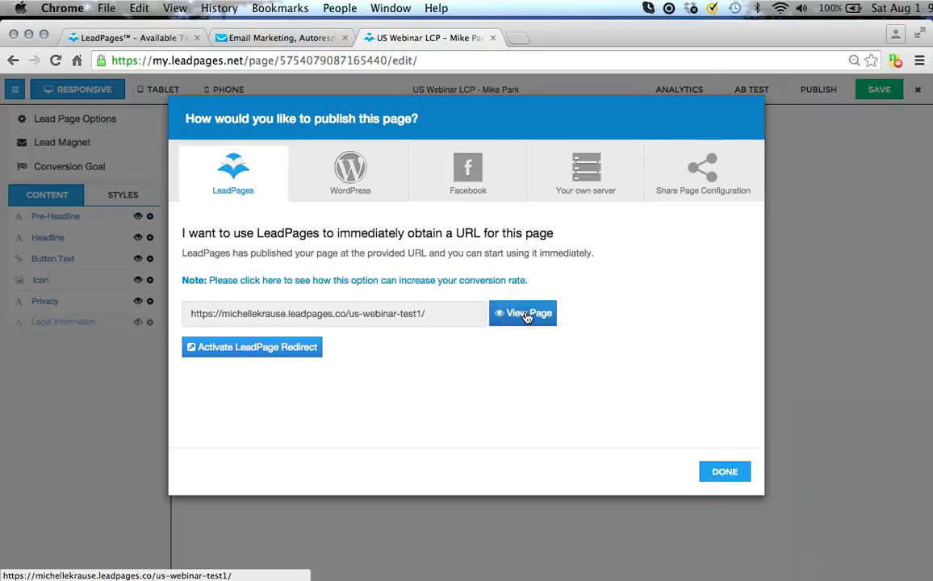
left_click(525, 314)
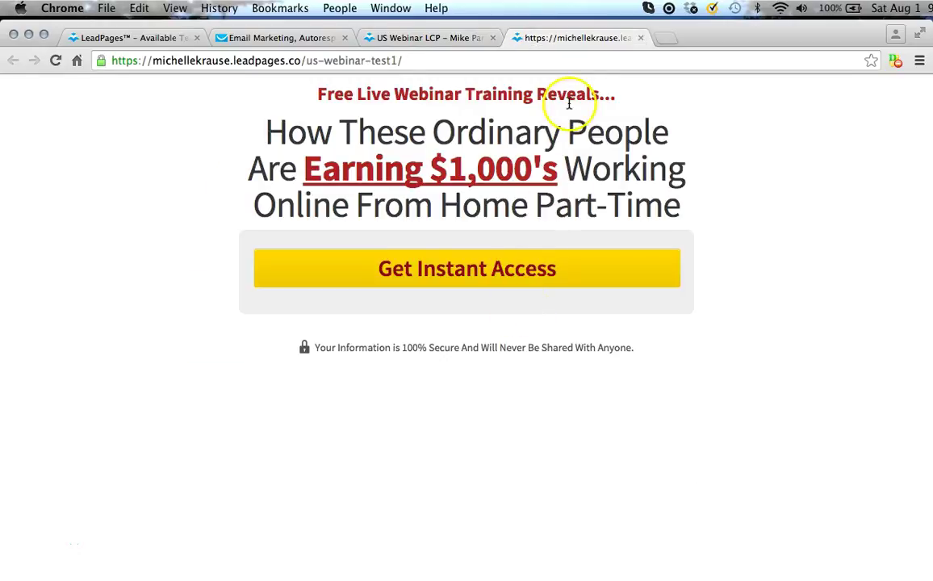
left_click(462, 272)
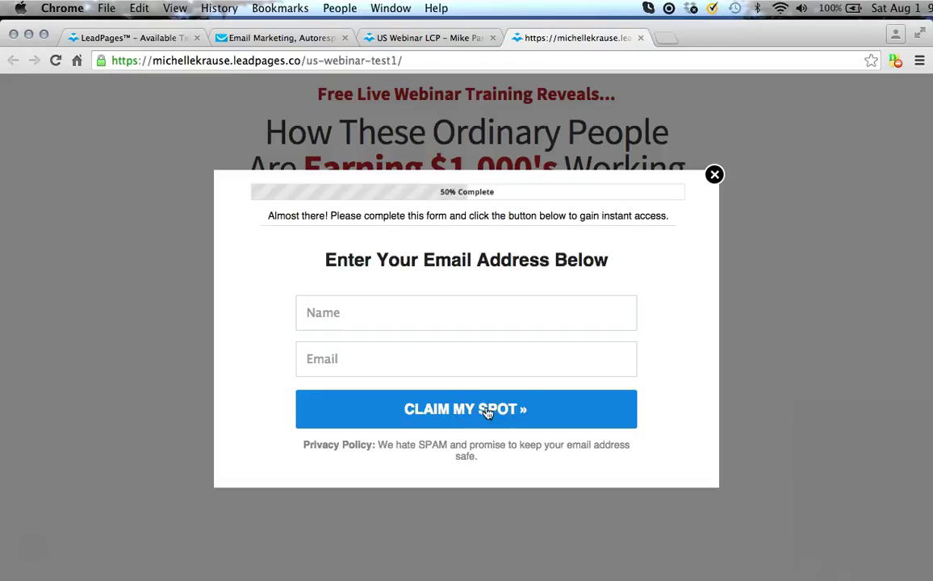
left_click(715, 176)
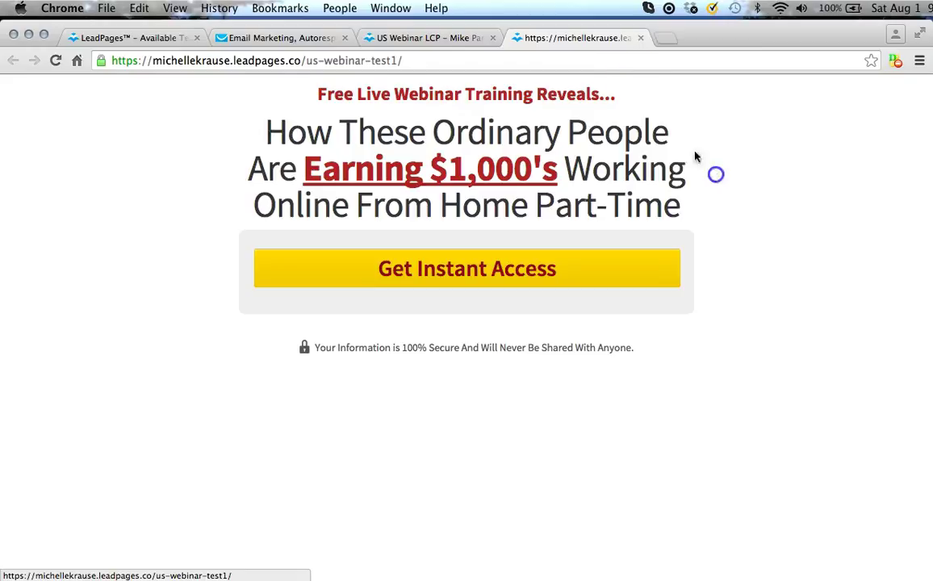
left_click(641, 39)
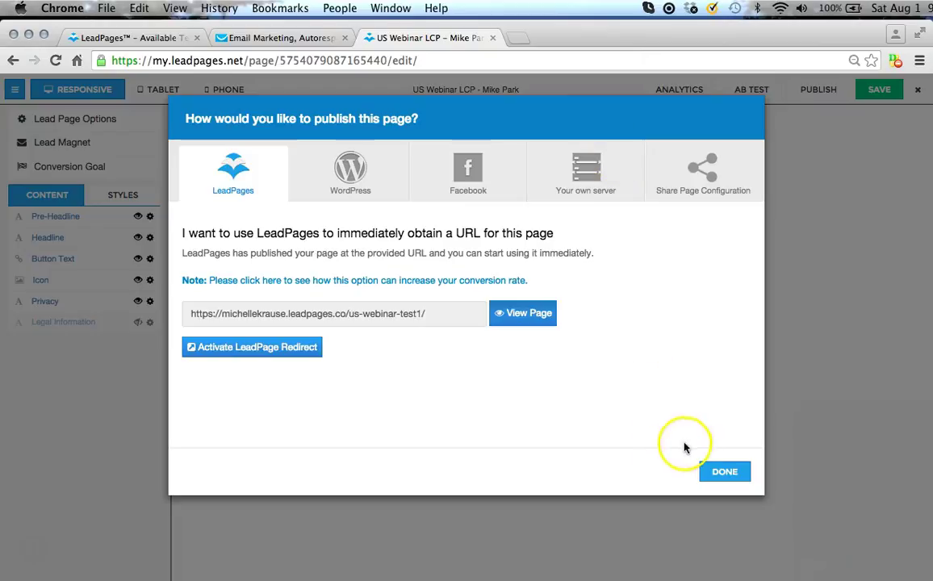
Dismiss the publish dialog, save the US Webinar LCP page, and exit to My Pages.
left_click(727, 472)
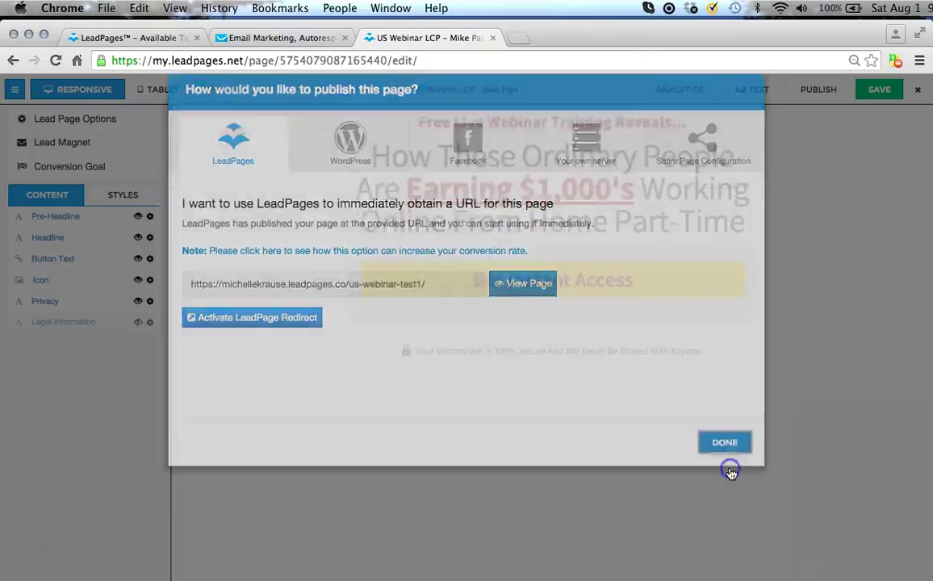
left_click(881, 92)
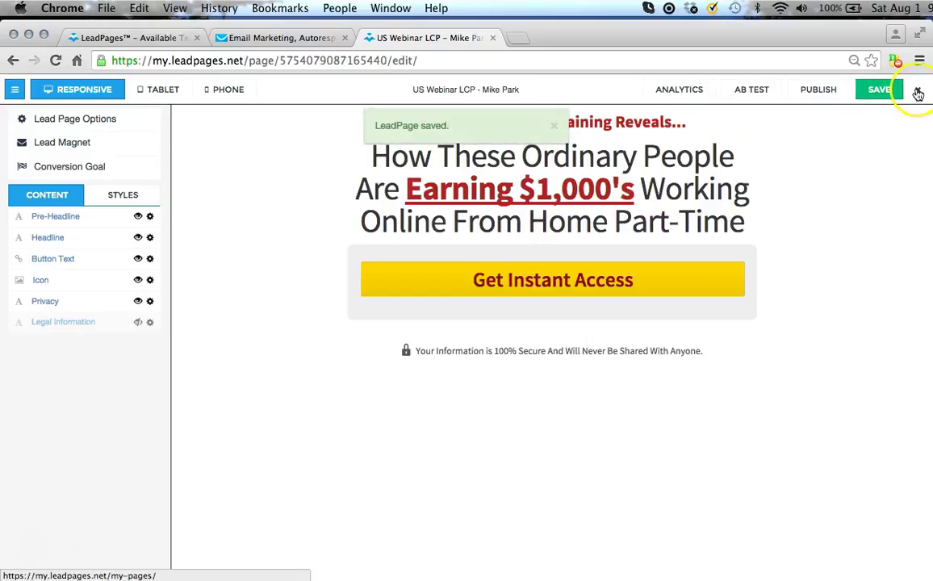
left_click(919, 92)
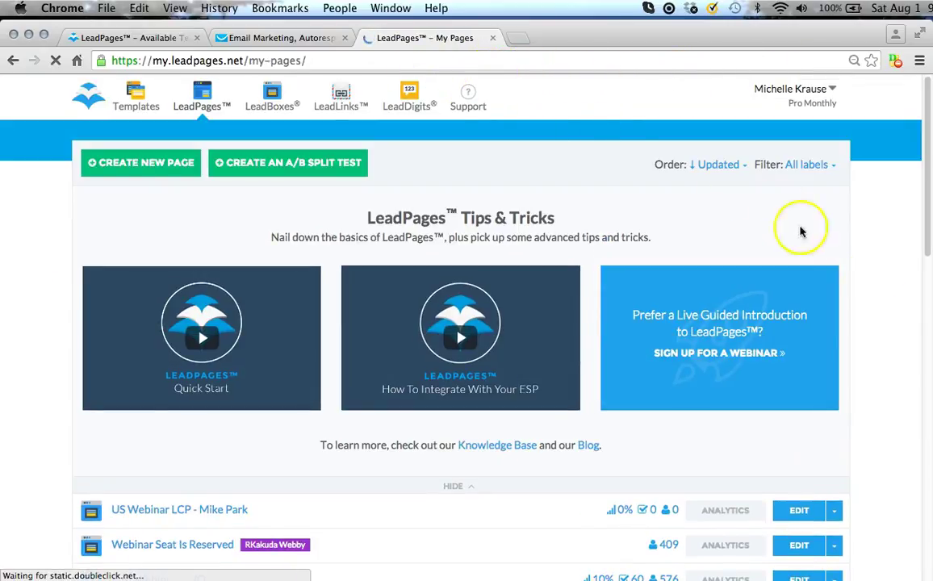
left_click(930, 312)
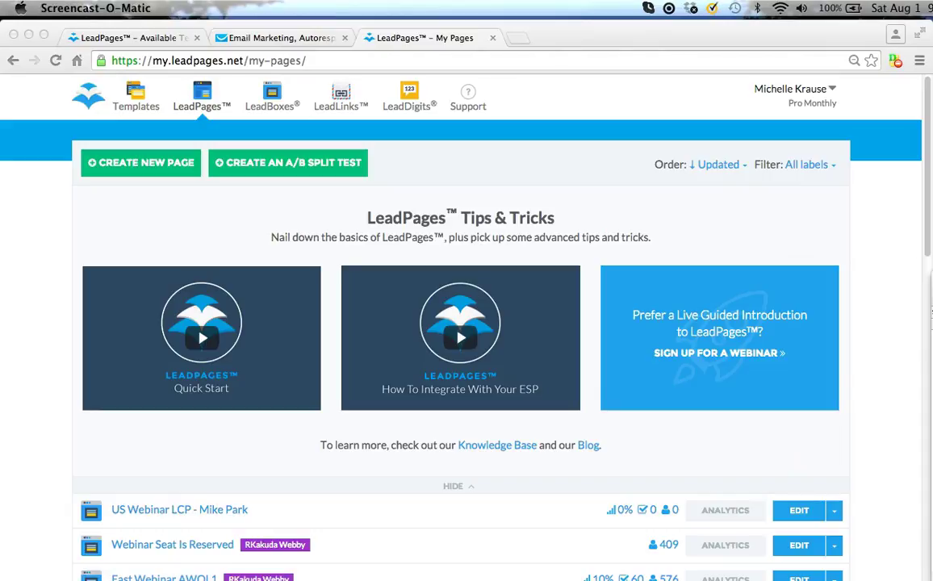
Load the shared Seat Is Reserved page link in Chrome's address bar.
left_click(930, 312)
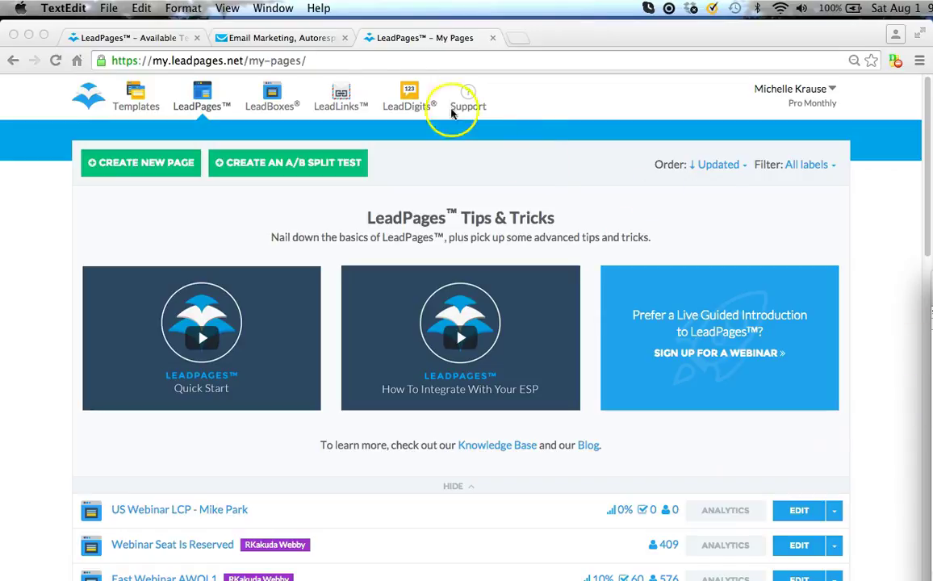
left_click(314, 61)
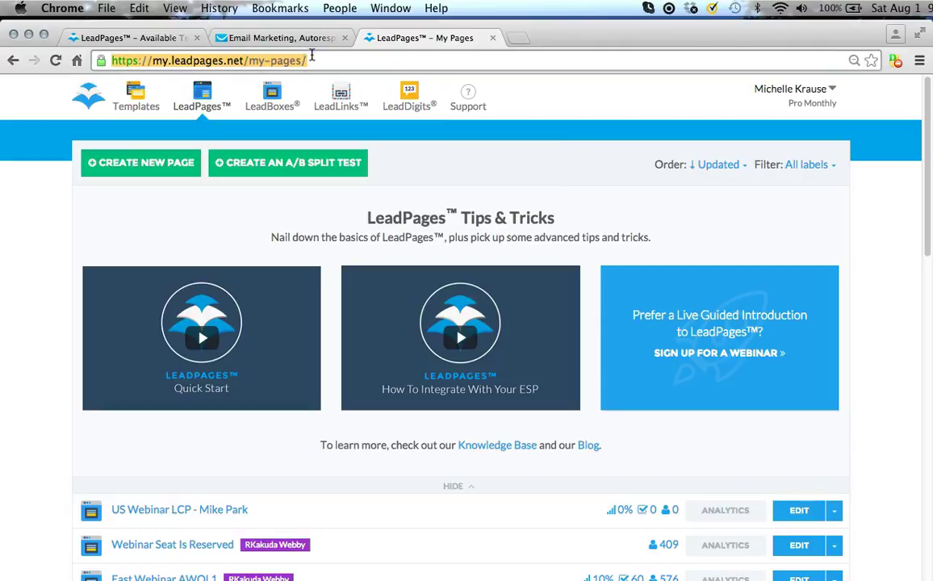
key("Return")
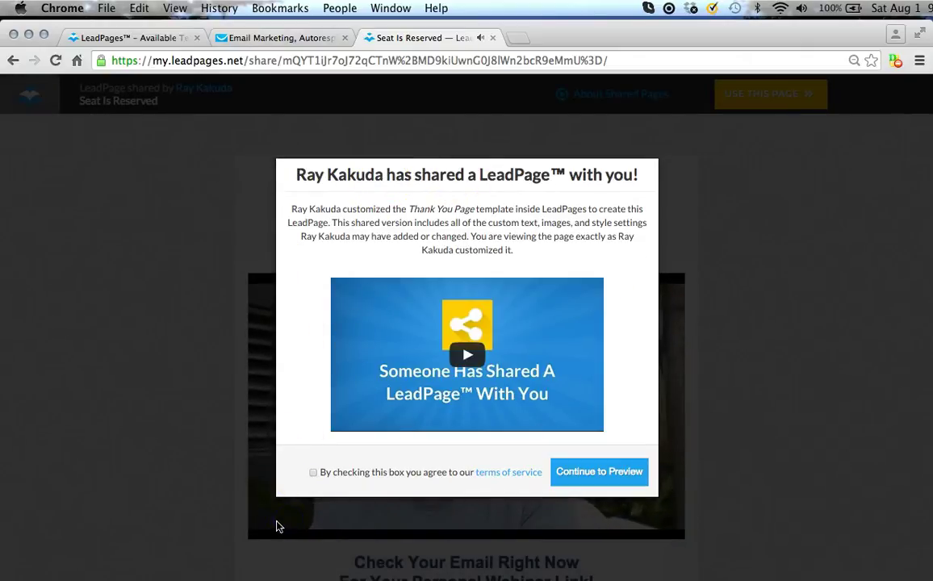
Accept the terms, preview the shared page, and copy it into the account with USE THIS PAGE.
left_click(313, 473)
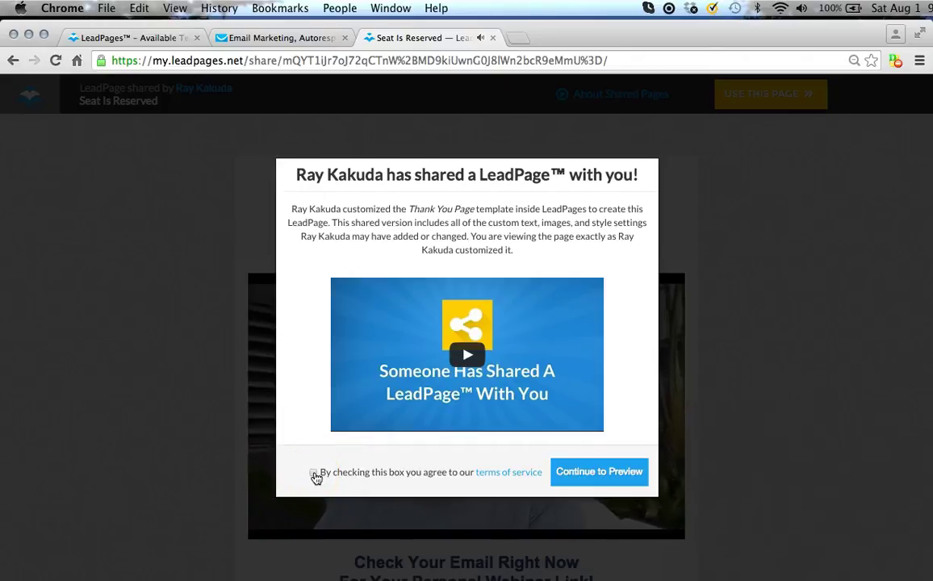
left_click(314, 474)
left_click(596, 473)
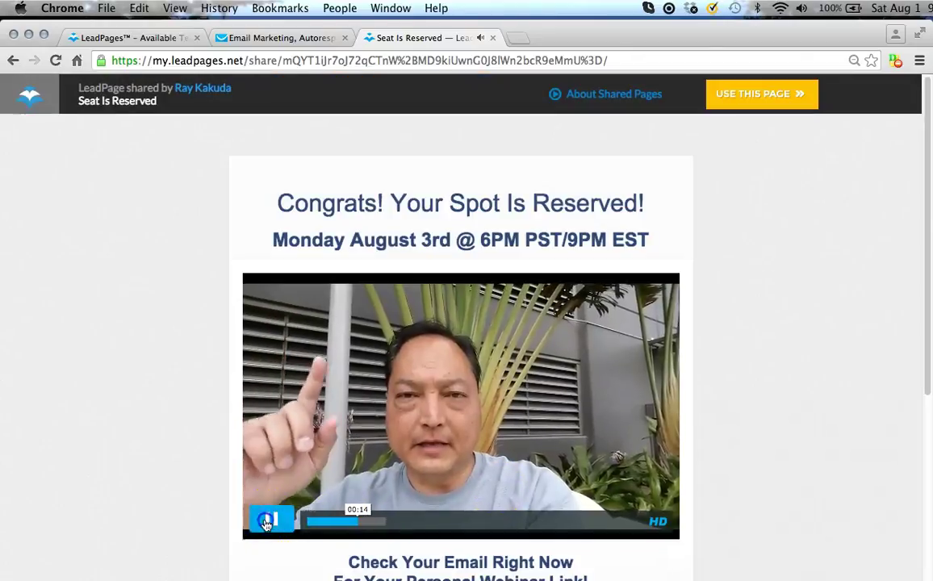
left_click(266, 521)
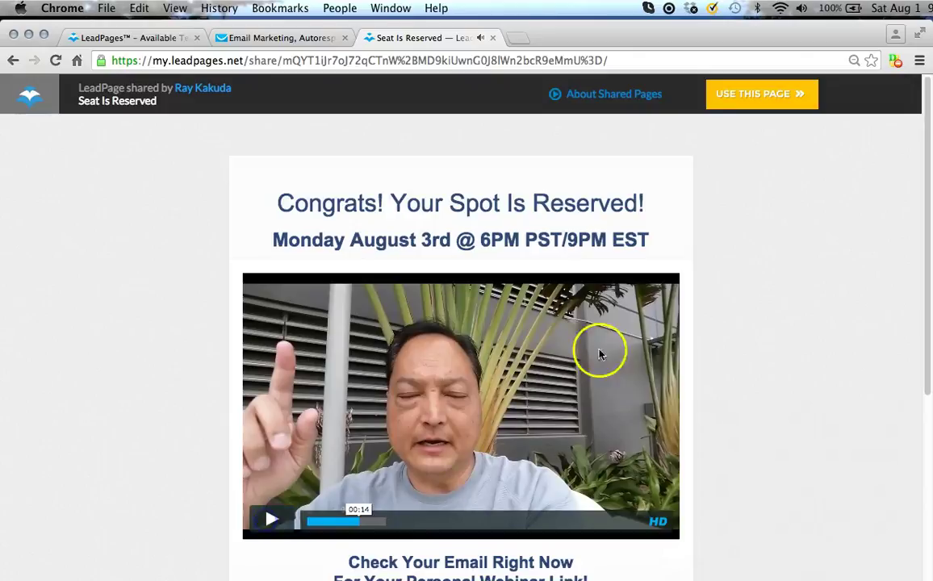
left_click(771, 97)
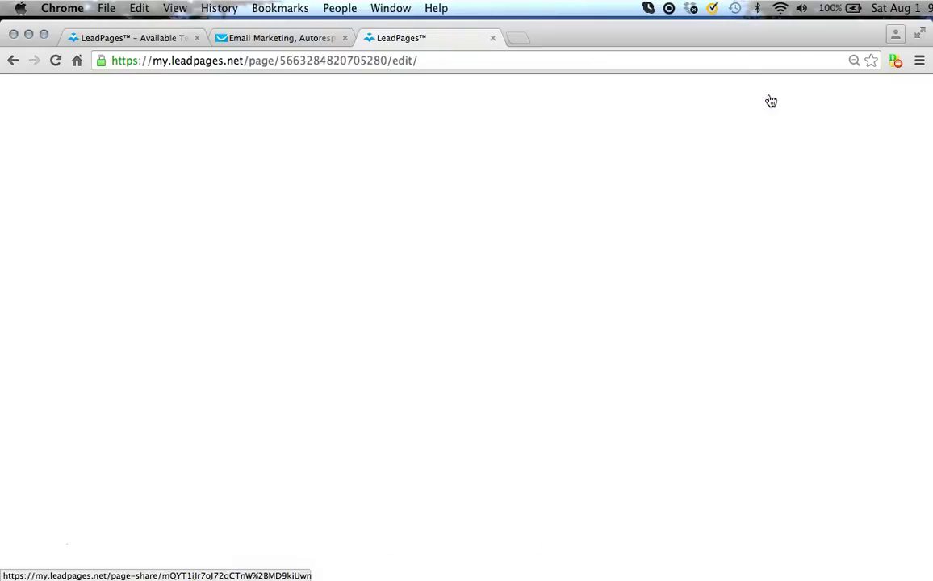
left_click(600, 148)
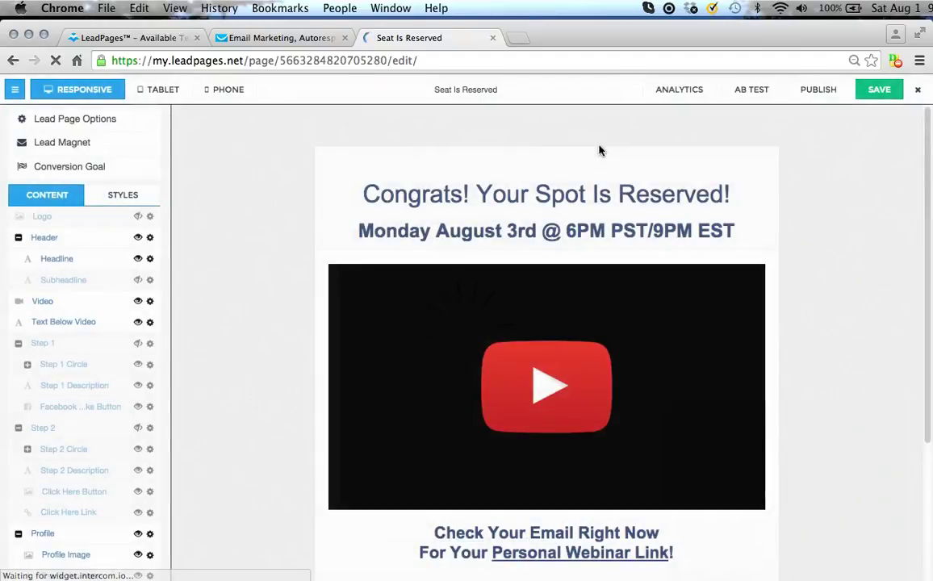
Edit the Seat Is Reserved page's URL slug to seat-reserve-test1 and save the page.
left_click(80, 121)
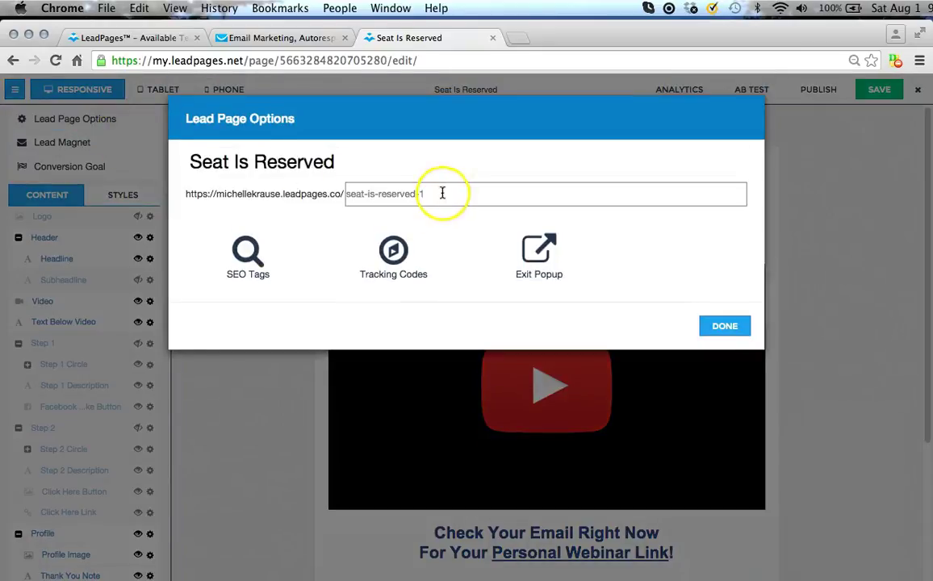
left_click(436, 194)
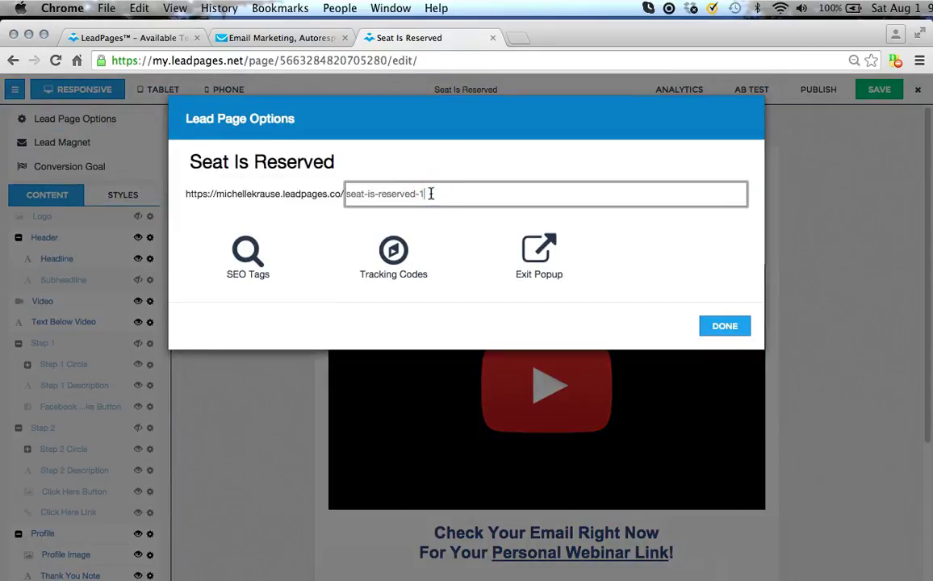
left_click(426, 193)
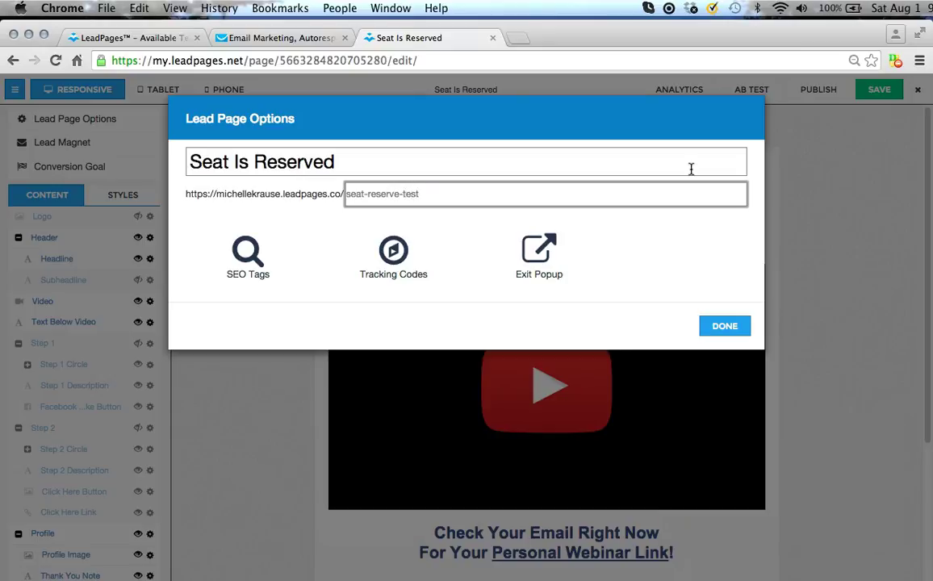
left_click(731, 326)
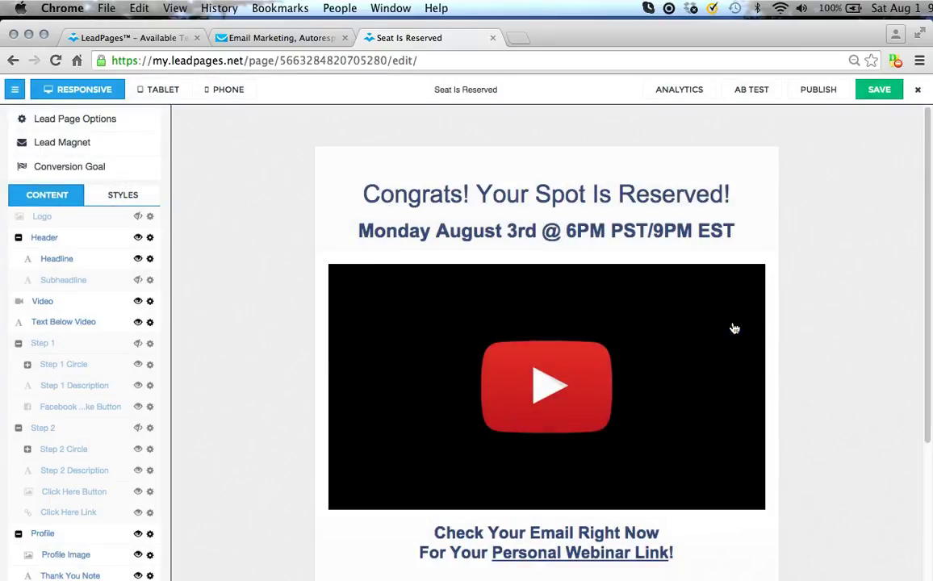
left_click(880, 90)
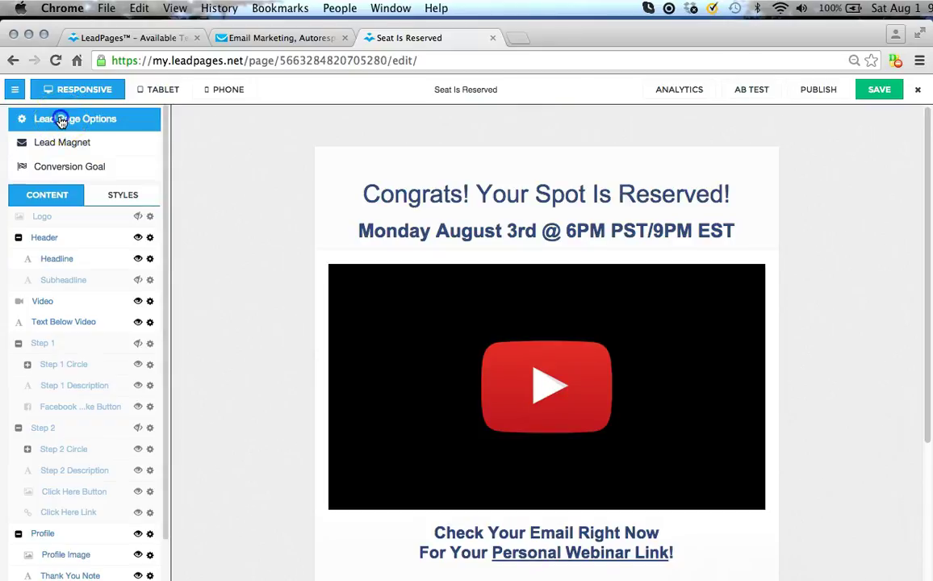
Open the page's Tracking Codes dialog with the Head-Tag Tracking Code field focused.
left_click(62, 121)
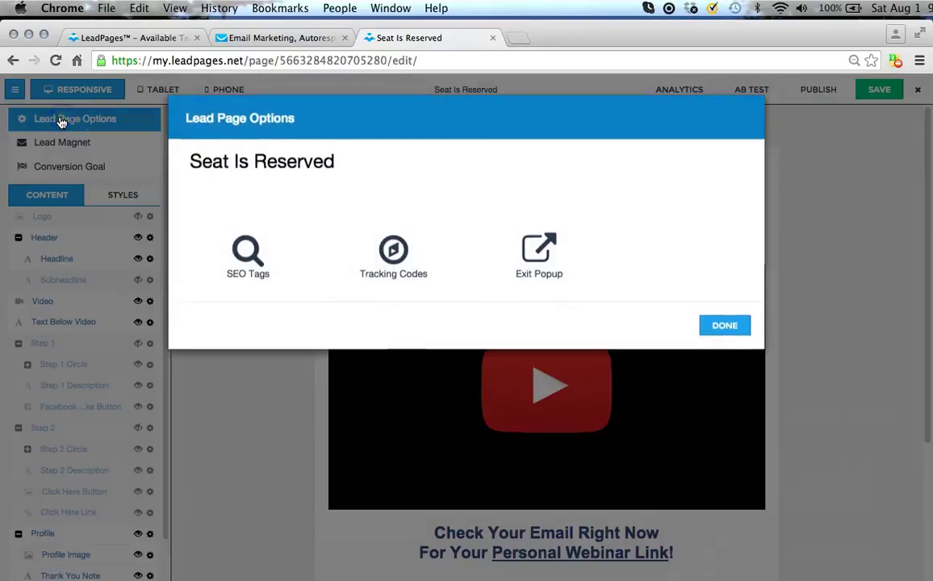
left_click(397, 257)
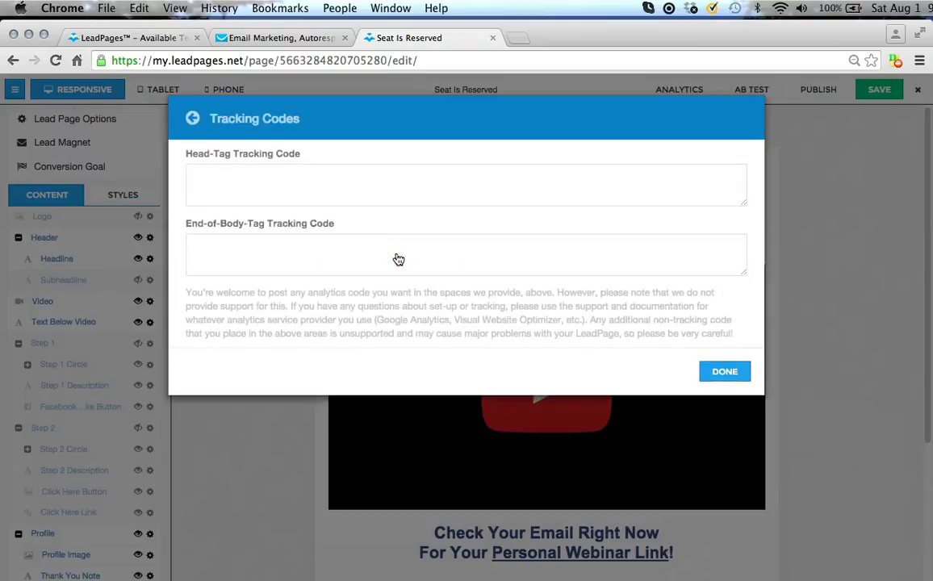
left_click(209, 174)
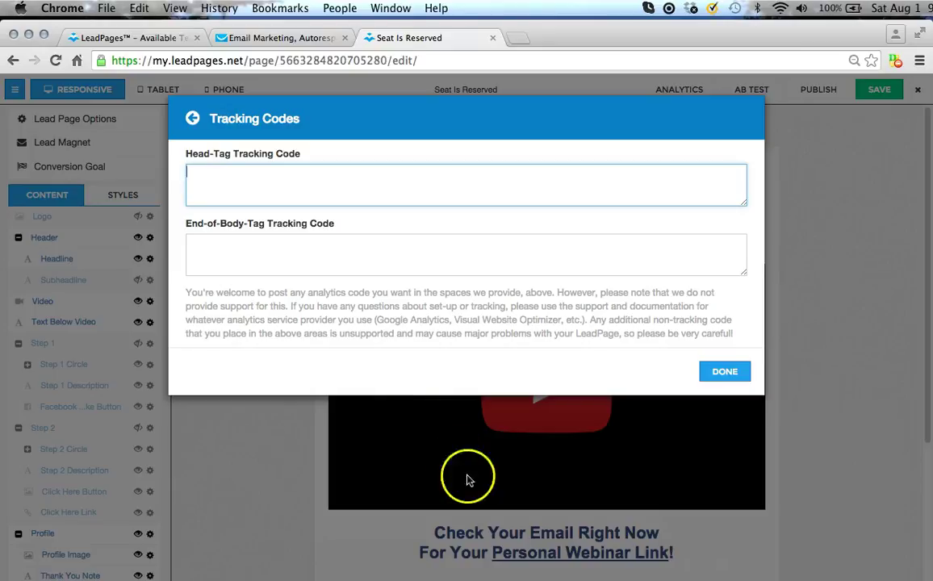
mouse_move(662, 569)
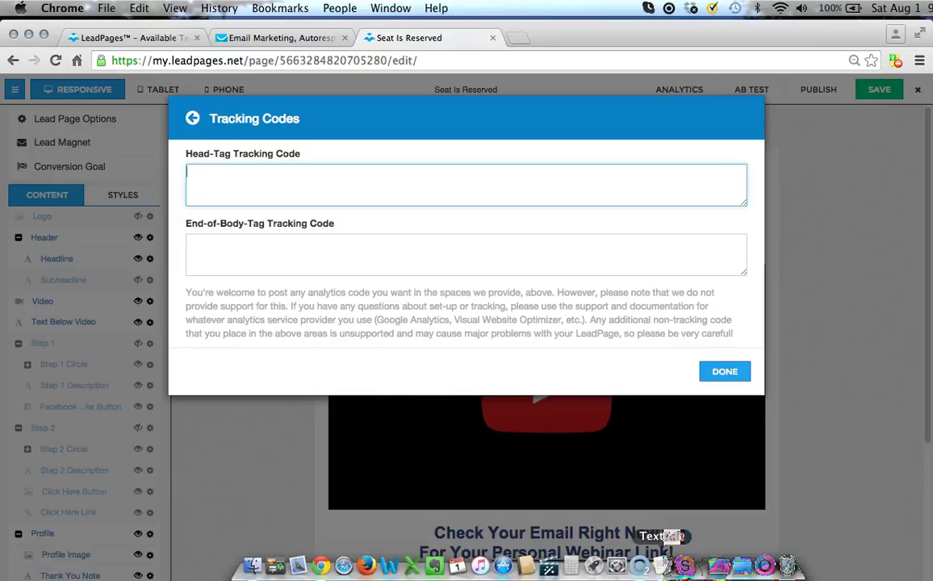
left_click(662, 566)
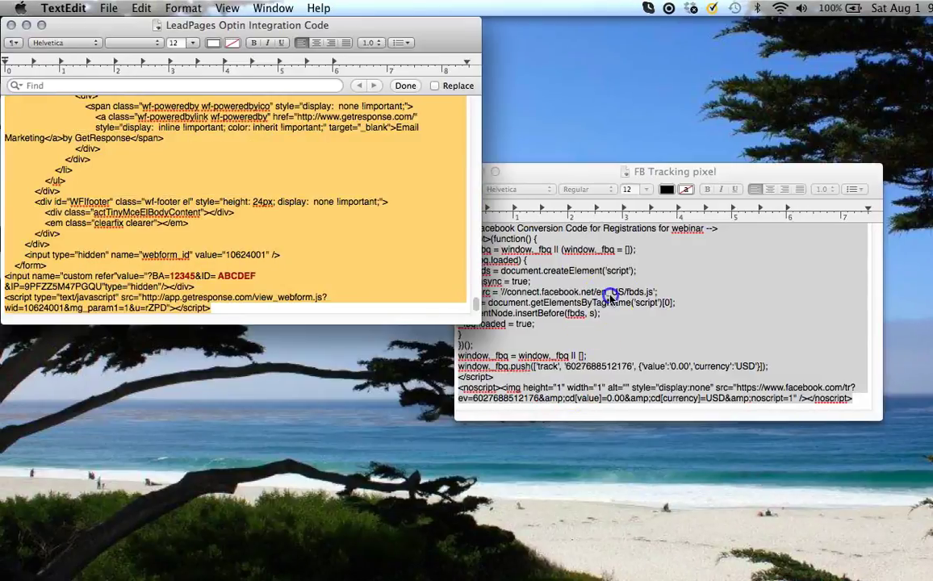
Copy all the Facebook pixel code from the FB Tracking pixel note and return to Chrome.
left_click(609, 295)
key("super+a")
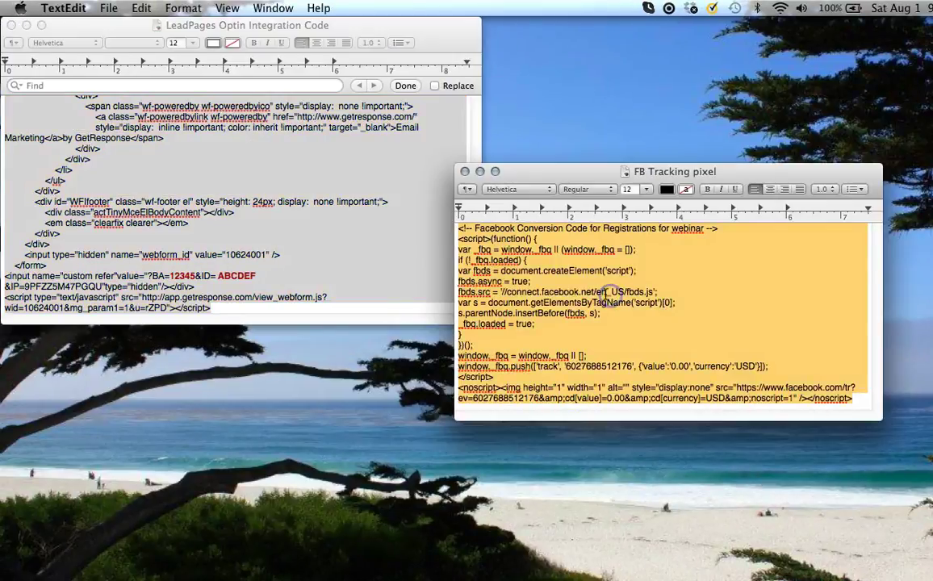
left_click(518, 275)
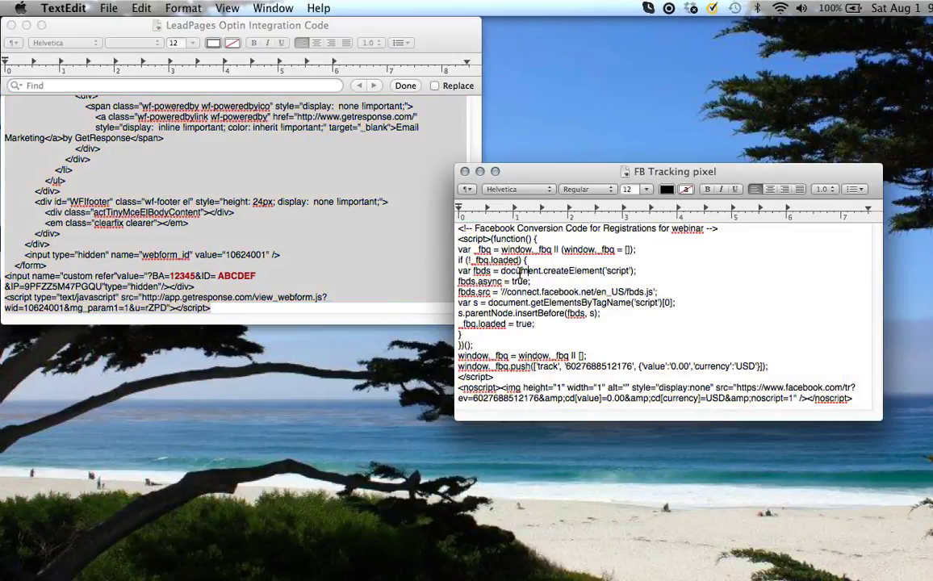
key("super+a")
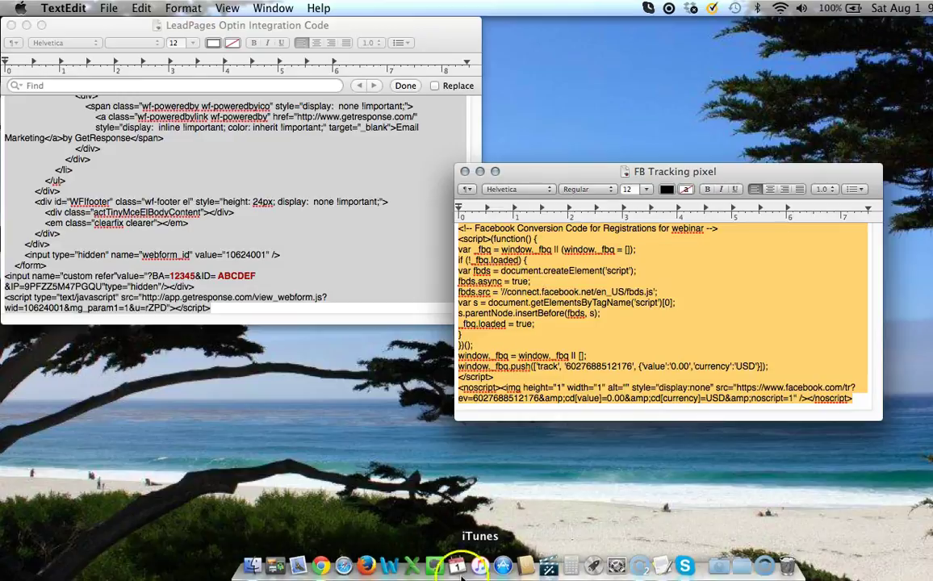
left_click(309, 561)
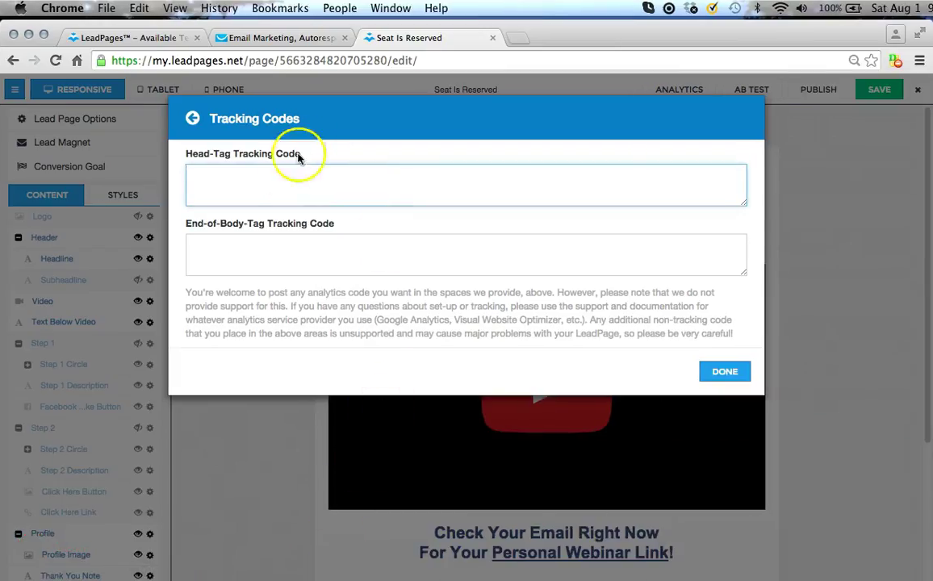
Paste the Facebook pixel into the Head-Tag Tracking Code, then save and publish the thank-you page.
left_click(224, 180)
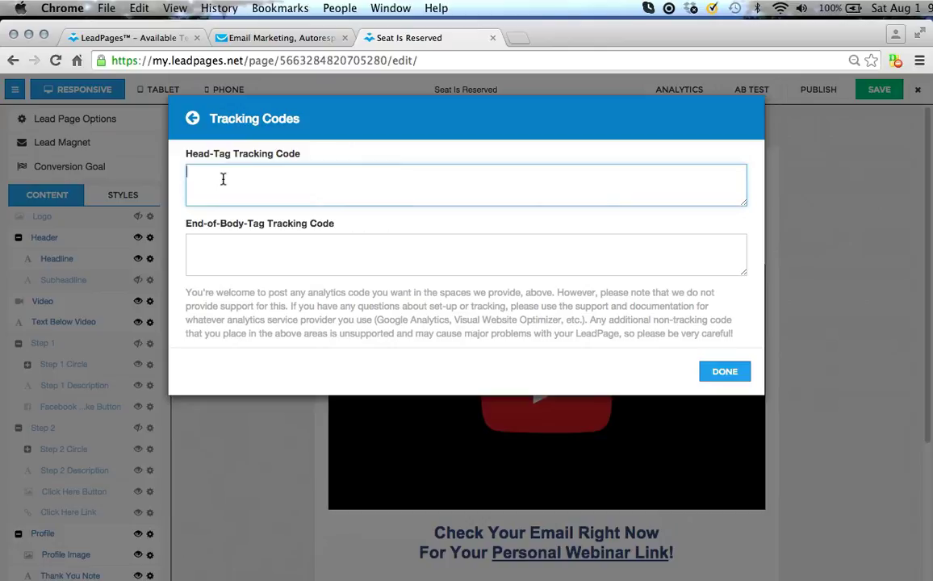
key("super+v")
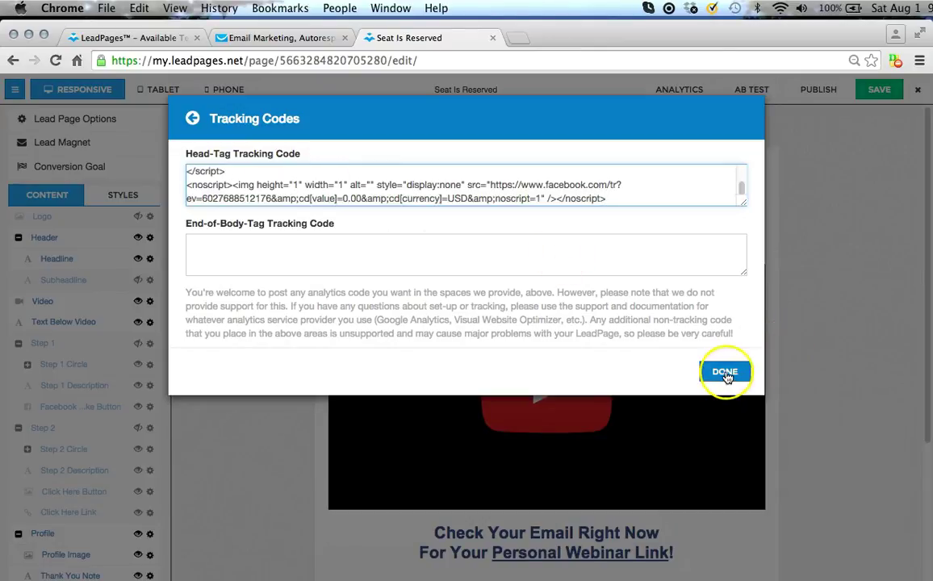
left_click(725, 373)
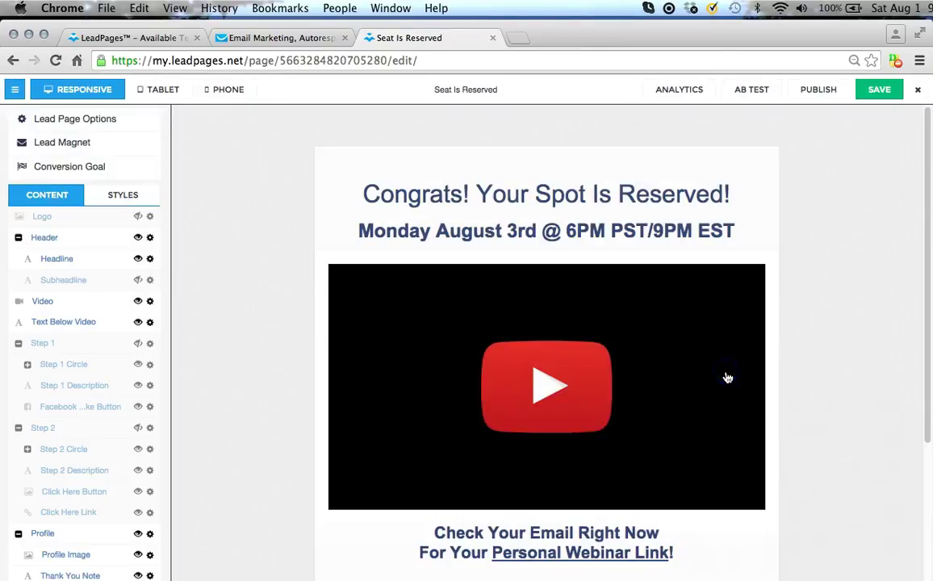
left_click(884, 92)
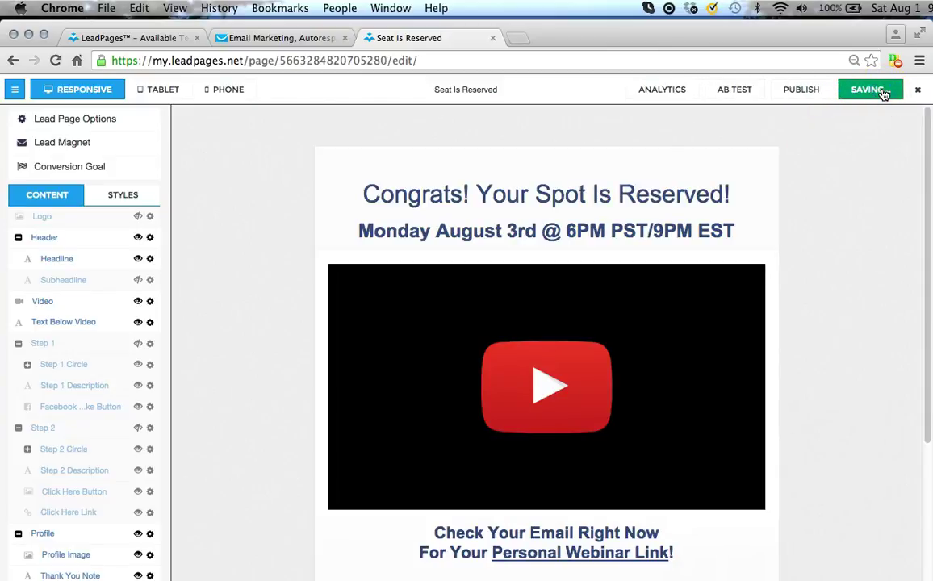
left_click(819, 90)
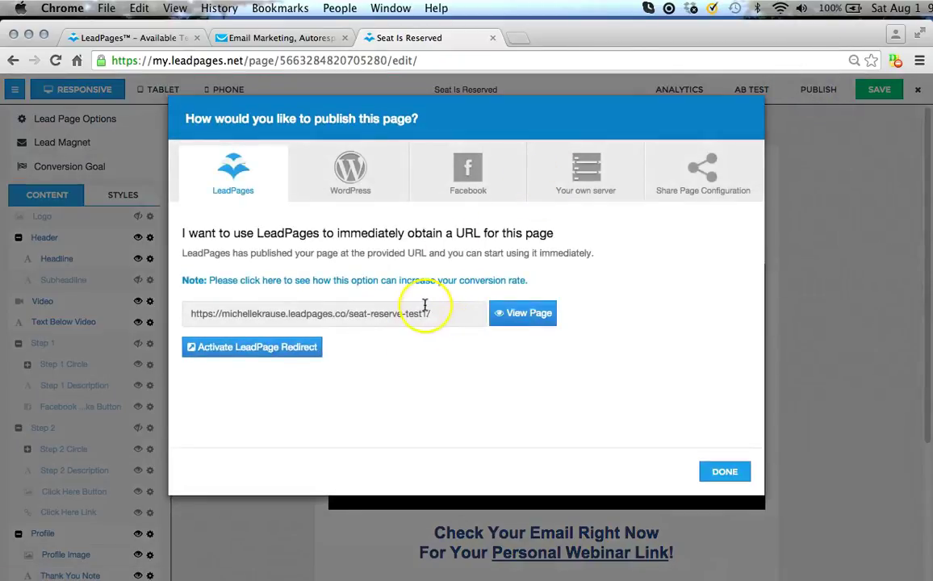
View the published thank-you page live, stop its video, and close that tab.
left_click_drag(436, 313, 181, 315)
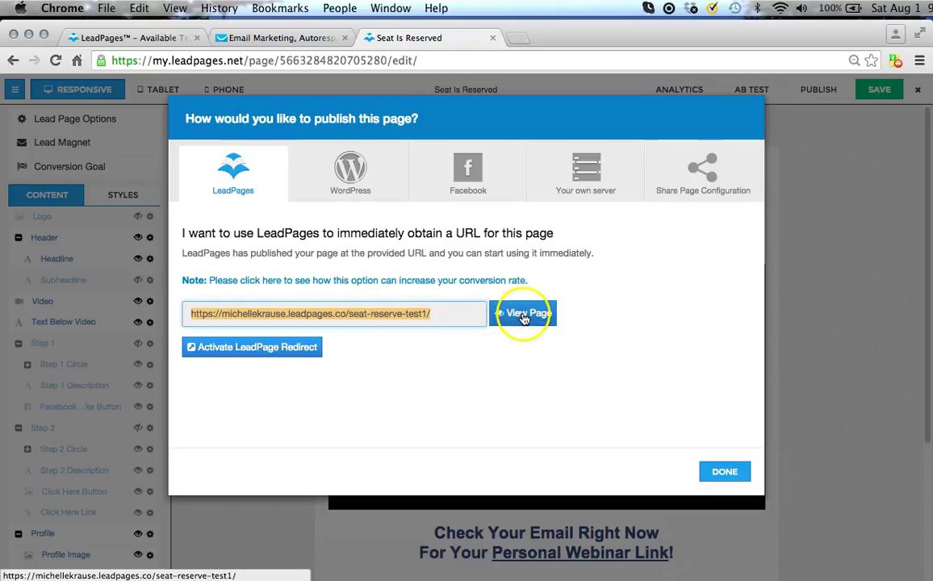
left_click(529, 315)
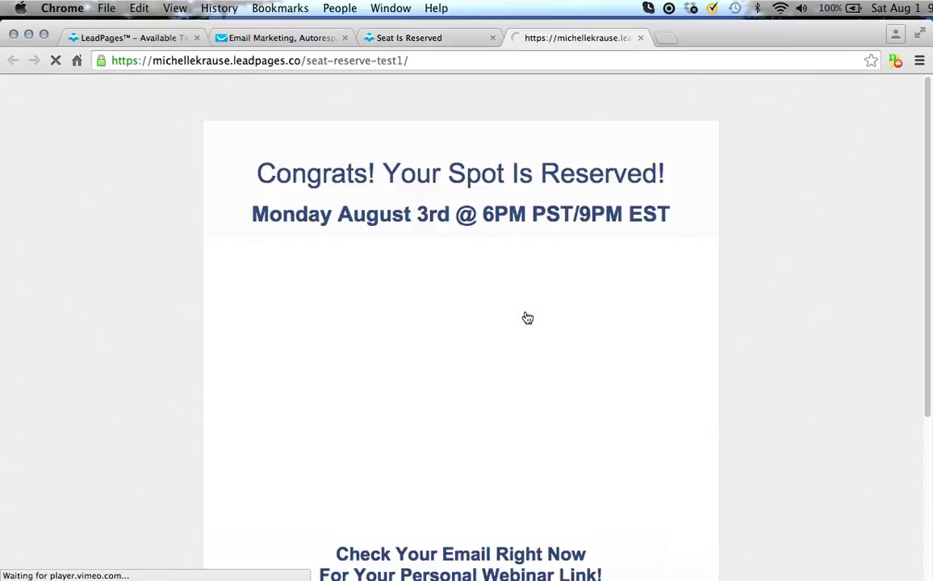
left_click(251, 510)
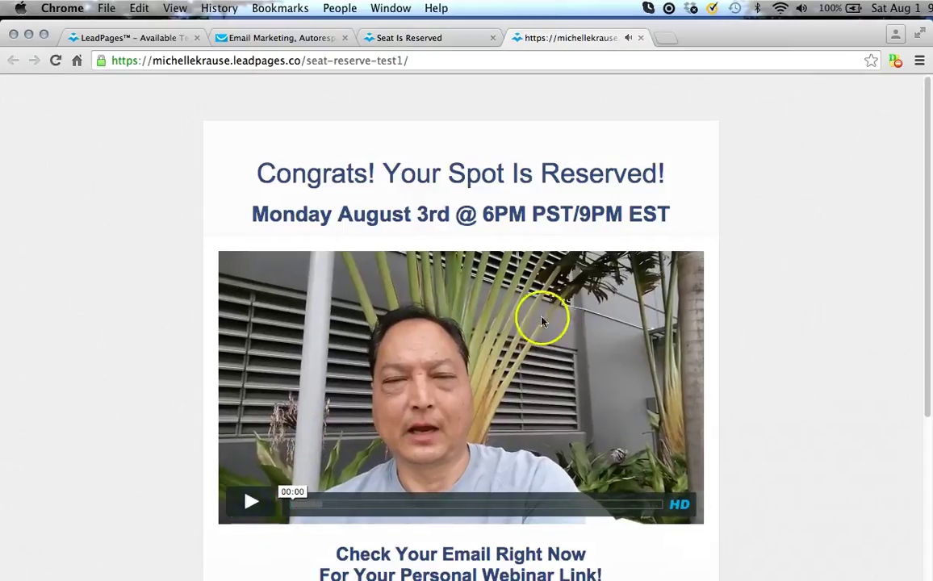
left_click(640, 38)
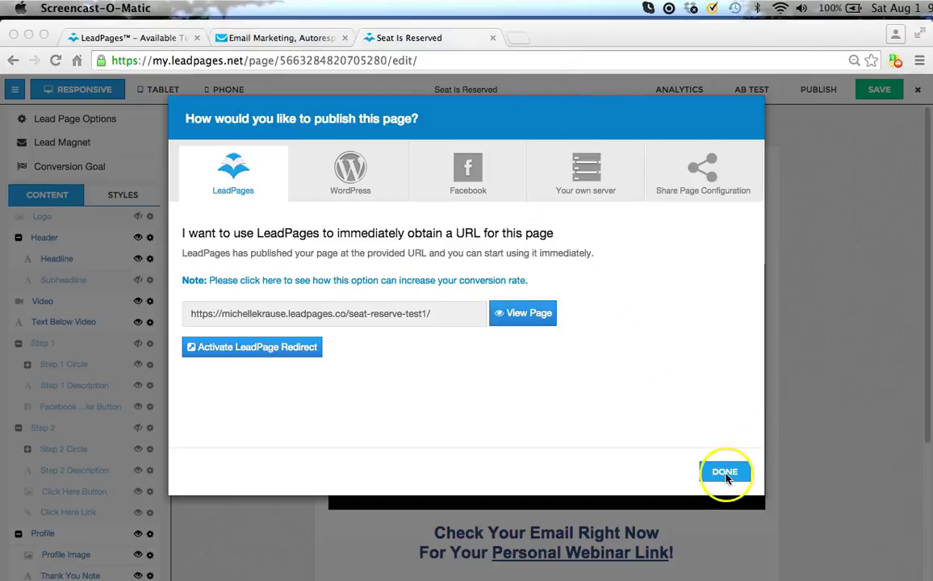
Copy the published page URL, close the publish dialog, and save the page again.
left_click(424, 318)
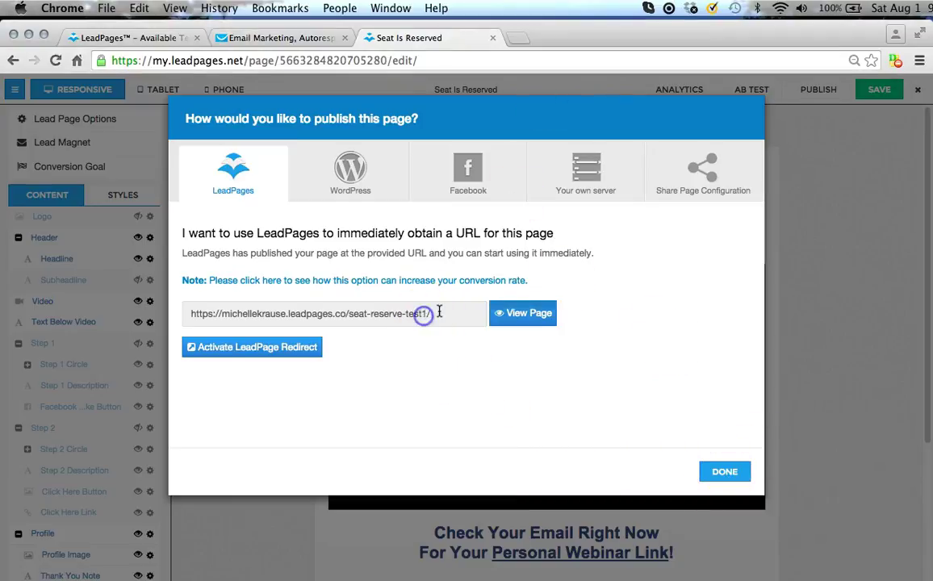
left_click_drag(432, 313, 185, 316)
key("super+c")
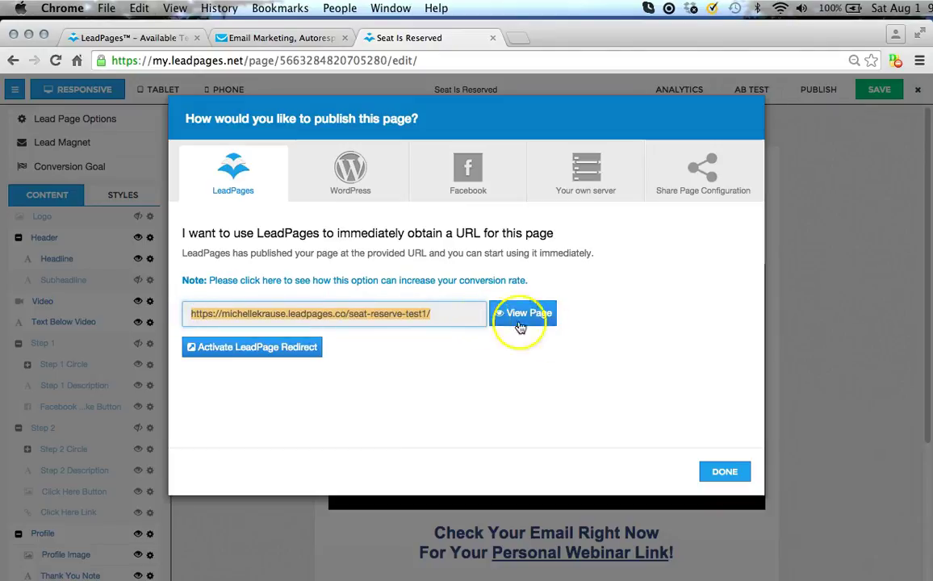
left_click(725, 472)
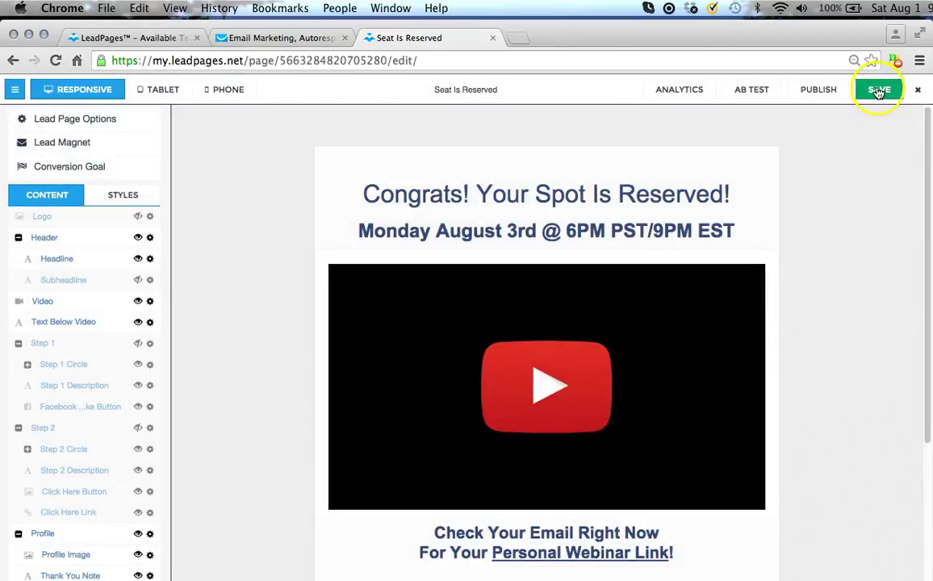
left_click(879, 91)
left_click(801, 93)
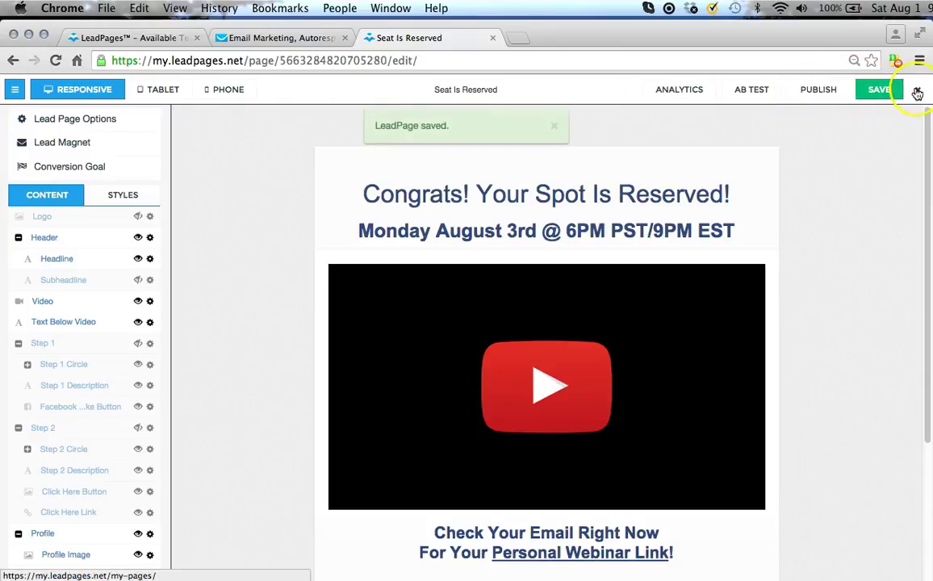
left_click(301, 43)
Replace Webform 2015/07/29's google.com Custom Thank-you page URL with the LeadPages URL.
left_click(544, 92)
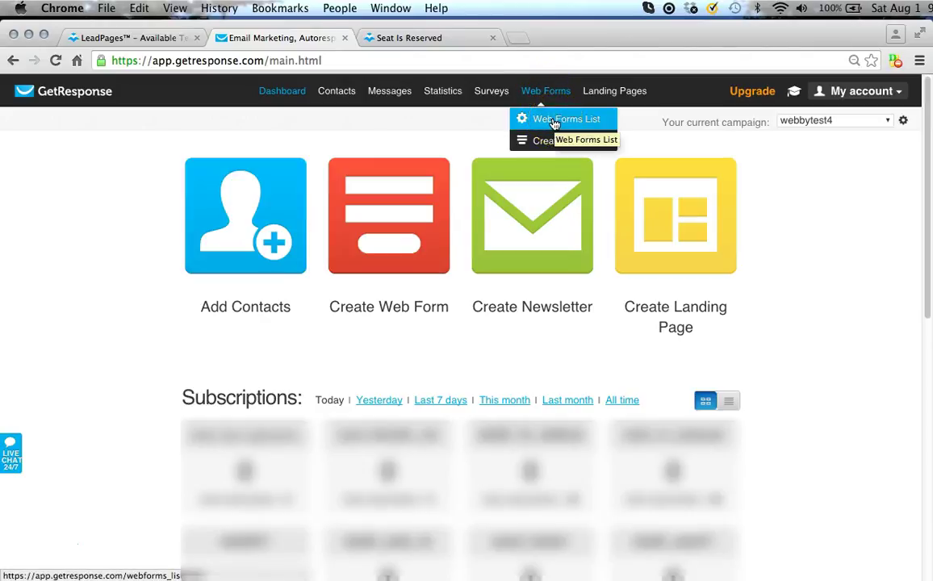
left_click(554, 121)
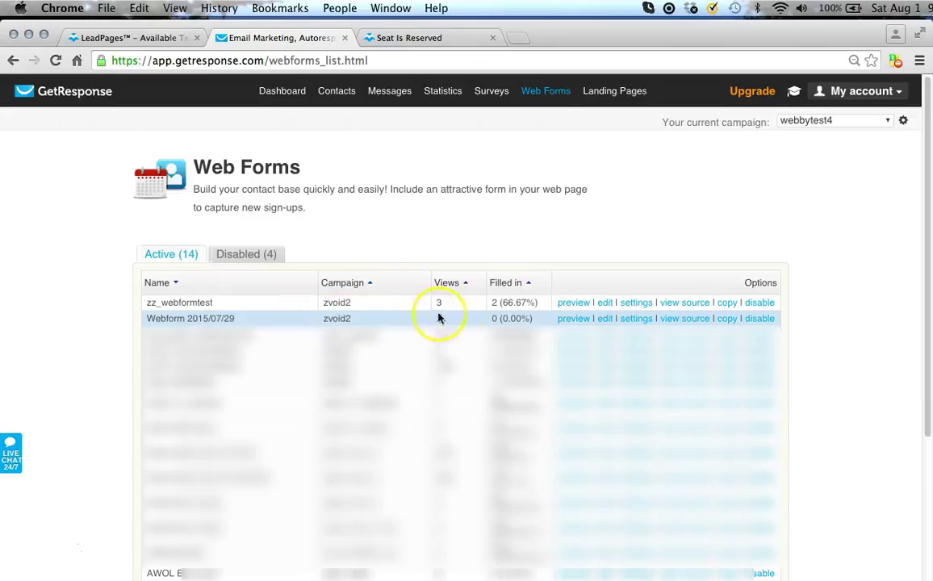
left_click(634, 320)
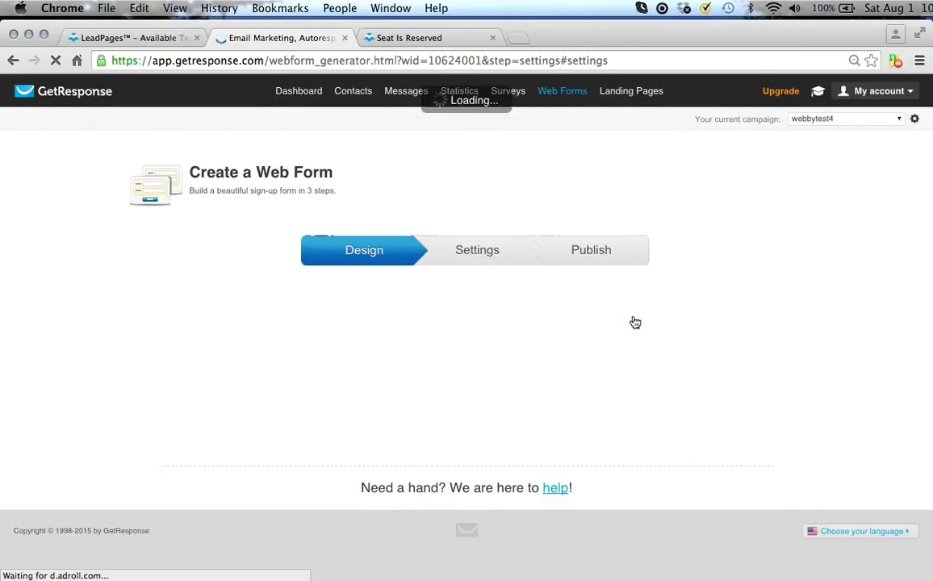
scroll(592, 412, "down", 1)
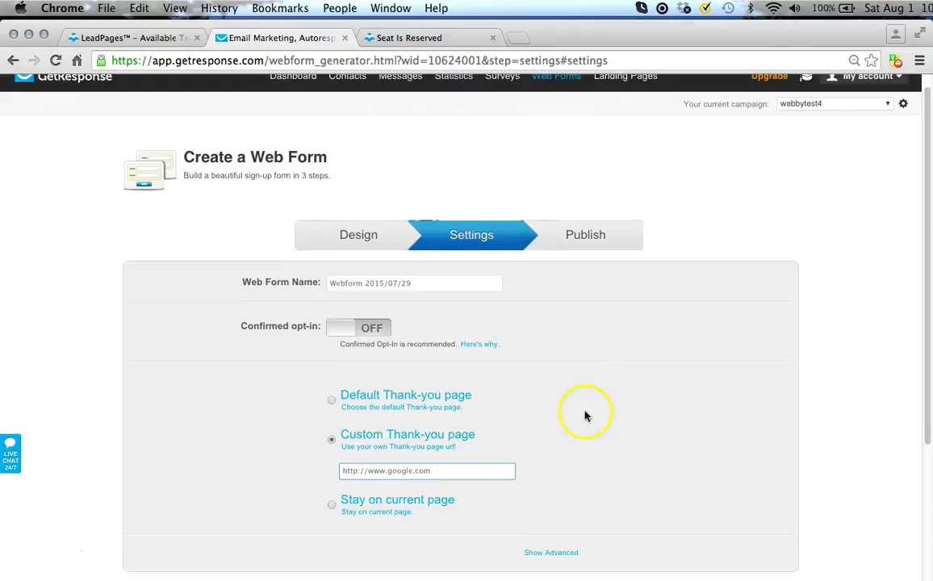
scroll(549, 424, "down", 3)
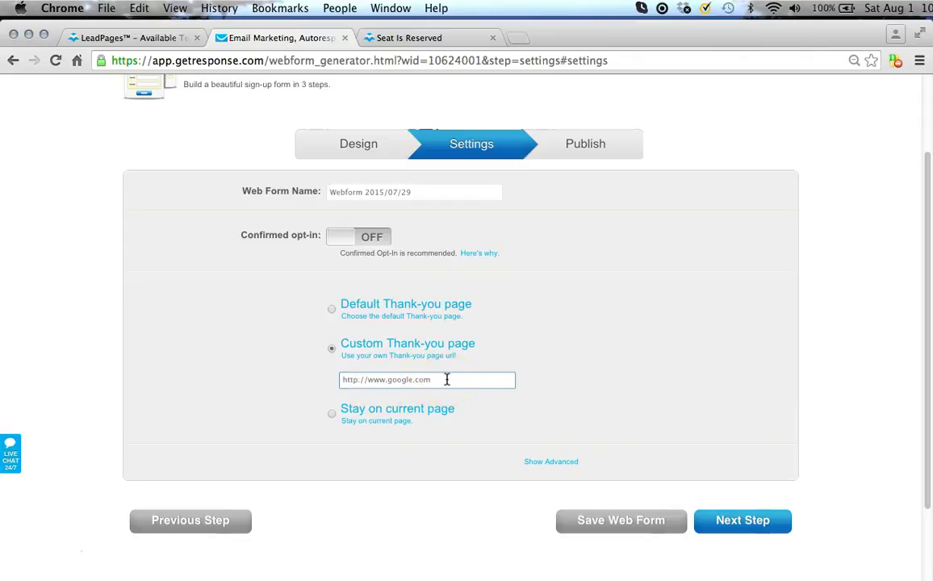
left_click_drag(447, 379, 329, 381)
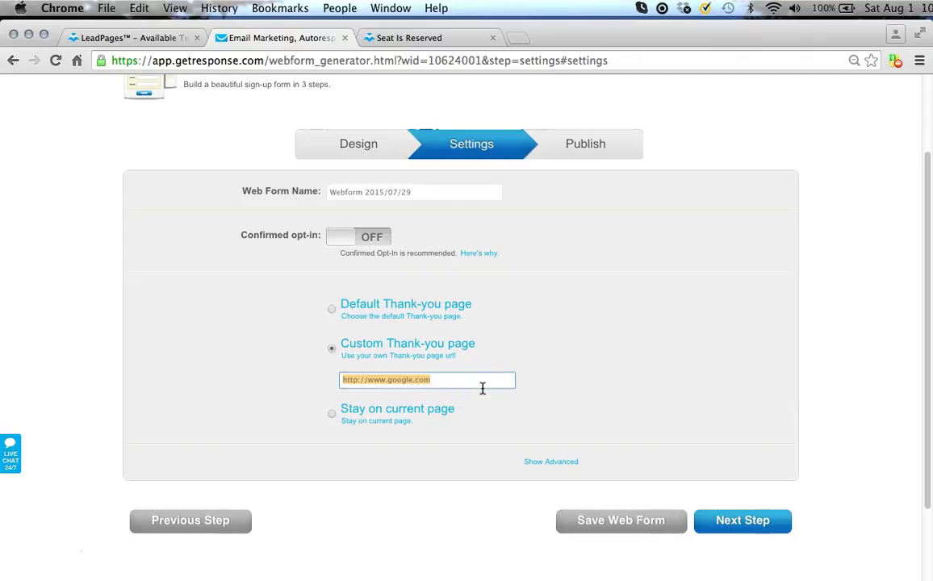
key("super+v")
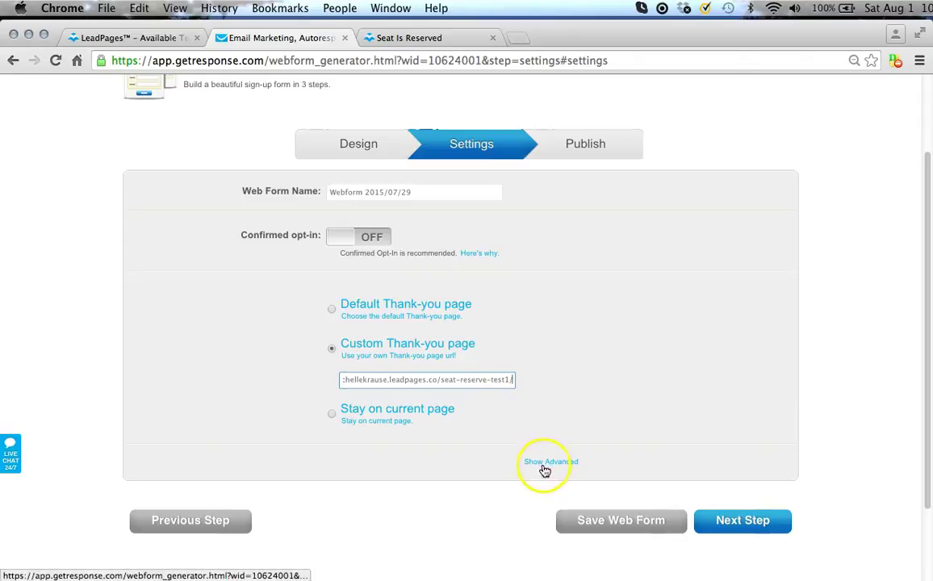
Send already-subscribed contacts to the same LeadPages URL using the Custom url option.
left_click(550, 464)
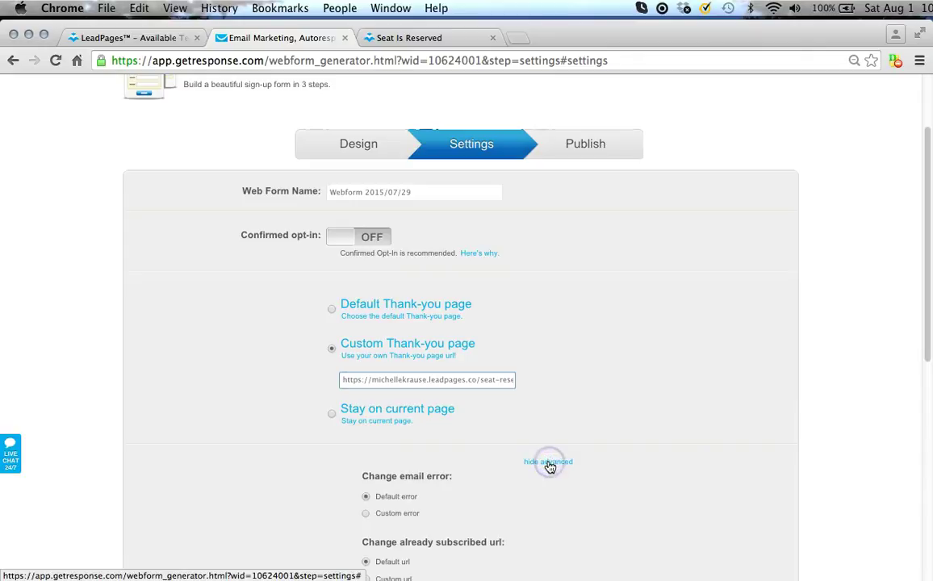
scroll(500, 481, "down", 3)
scroll(495, 477, "down", 4)
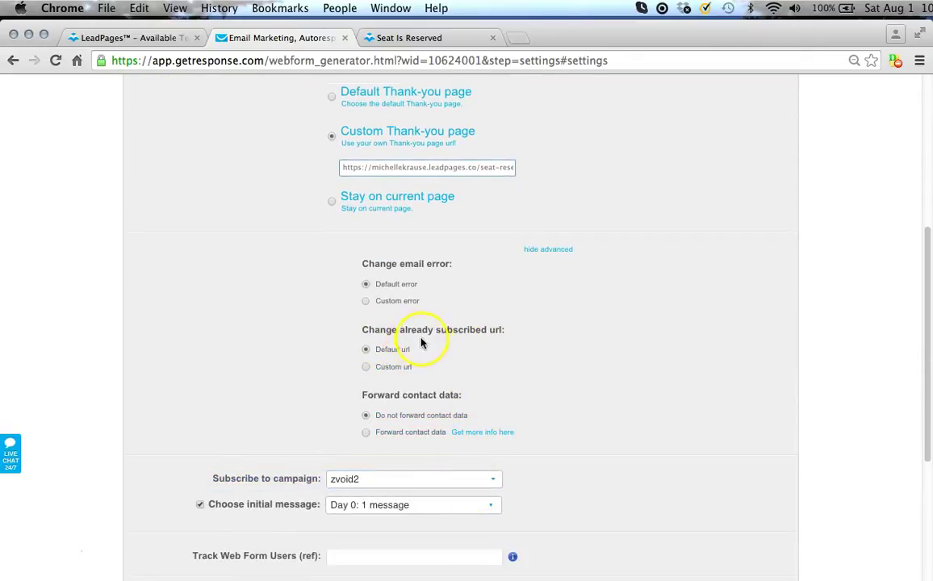
left_click(366, 367)
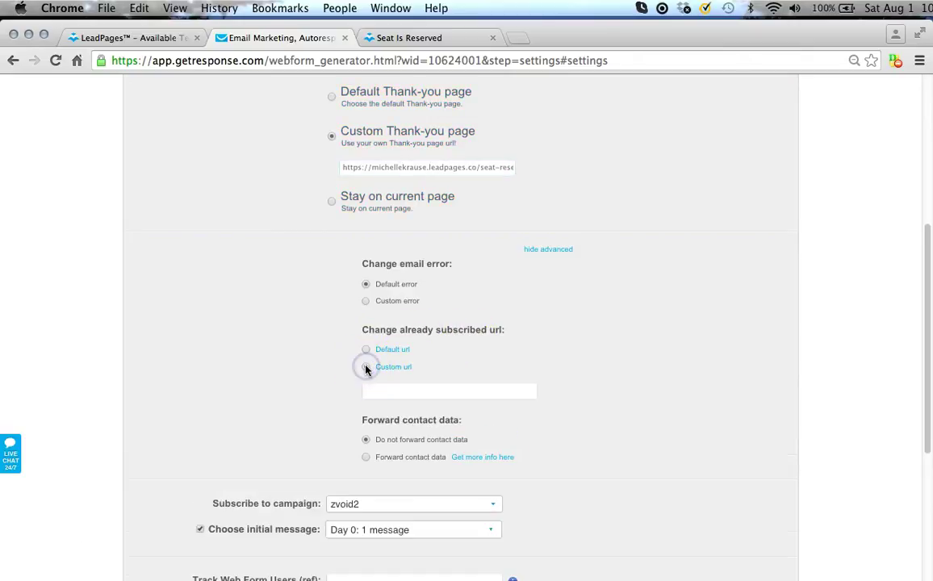
left_click(376, 391)
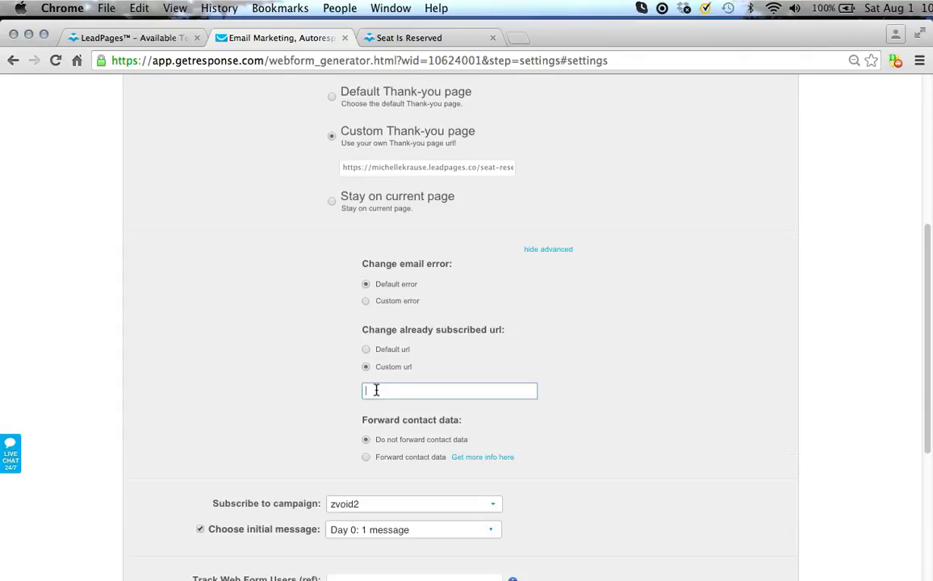
key("super+v")
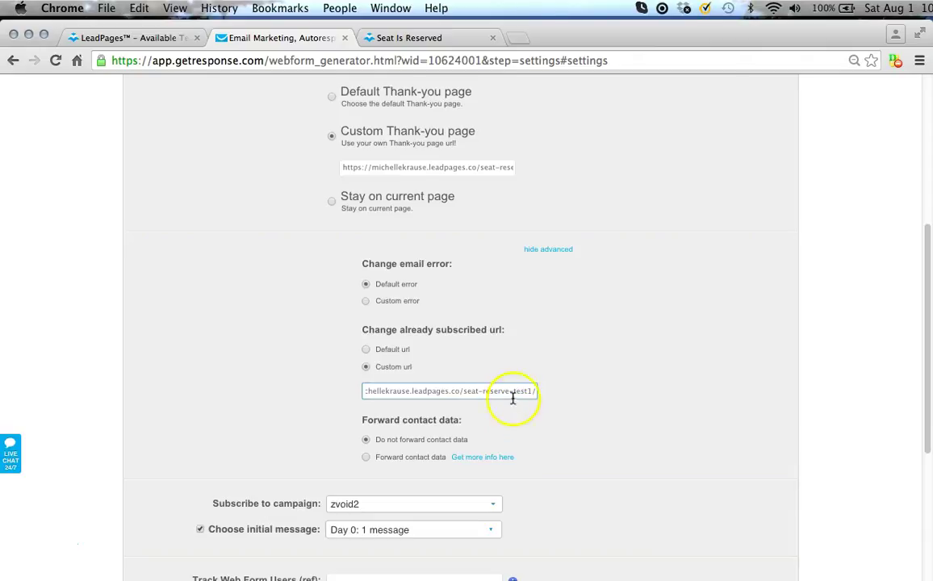
scroll(514, 412, "down", 2)
scroll(494, 440, "down", 4)
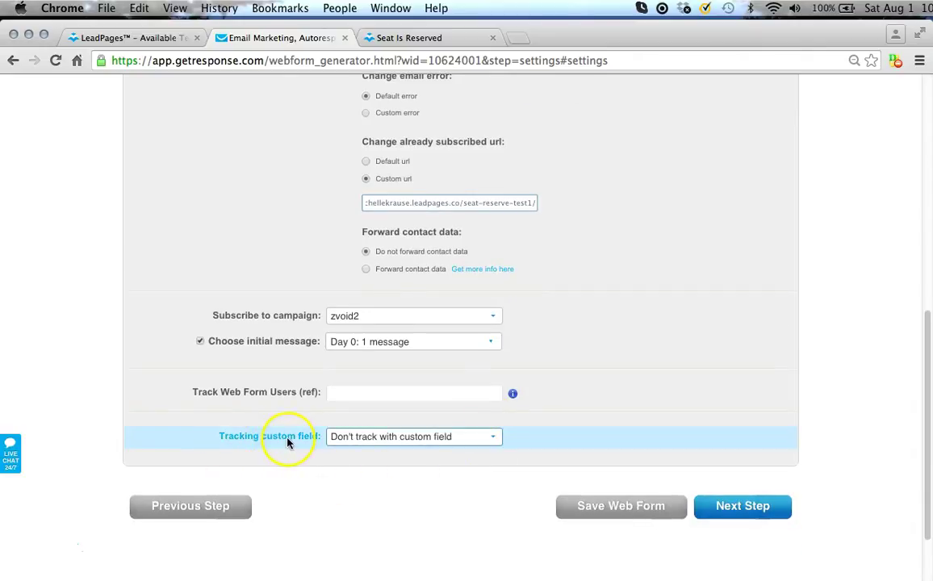
Track sign-ups with the refer custom field and apply the setting.
left_click(360, 436)
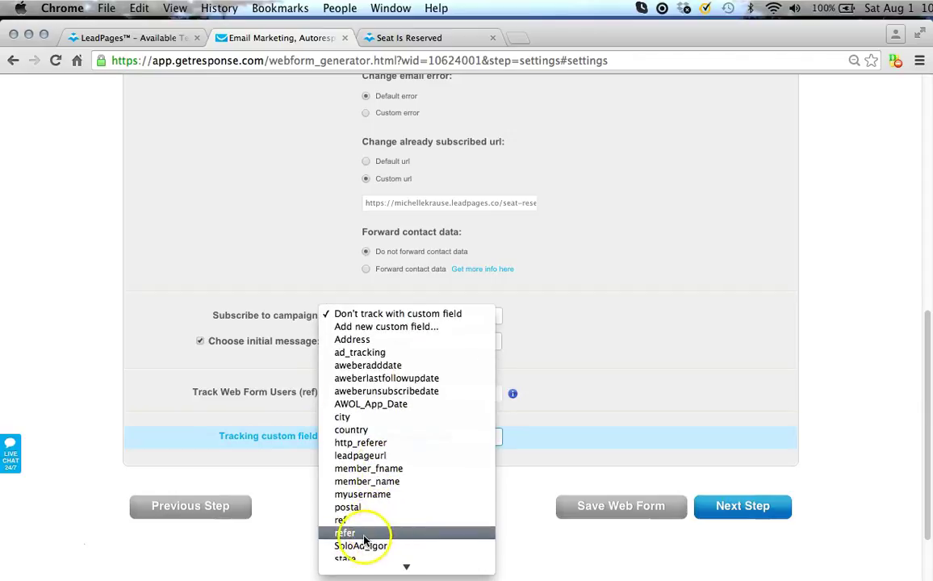
left_click(362, 536)
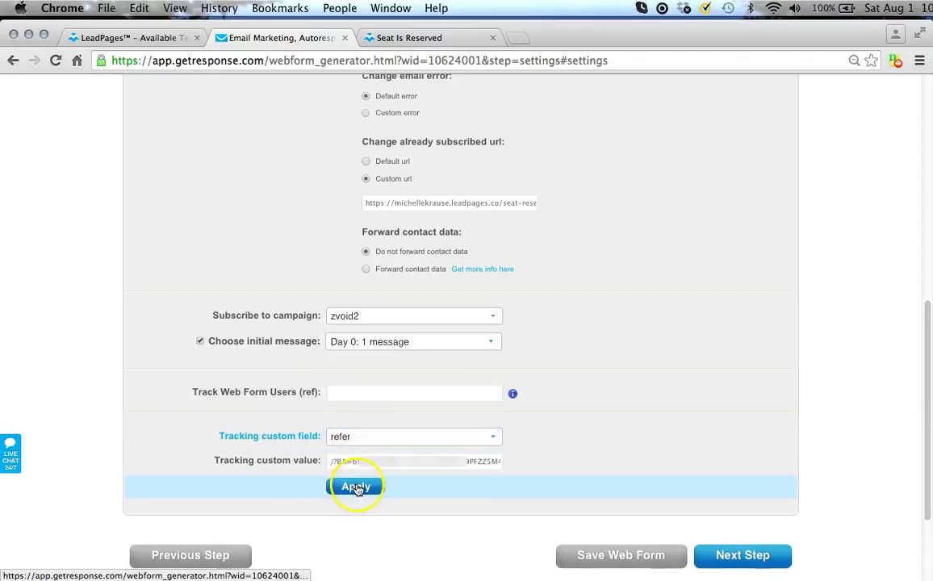
left_click(357, 488)
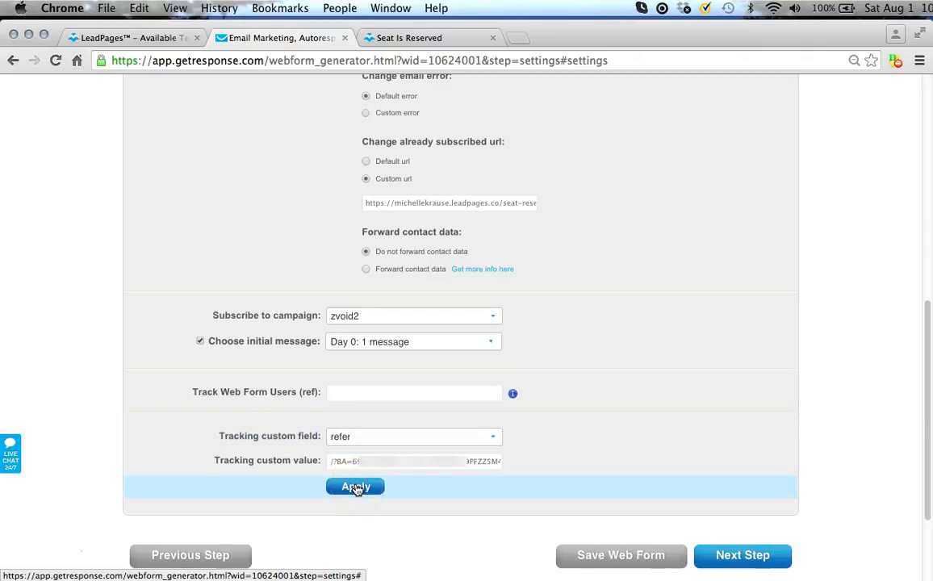
Advance the web form to its Publish step, then return to the Seat Is Reserved editor.
left_click(743, 557)
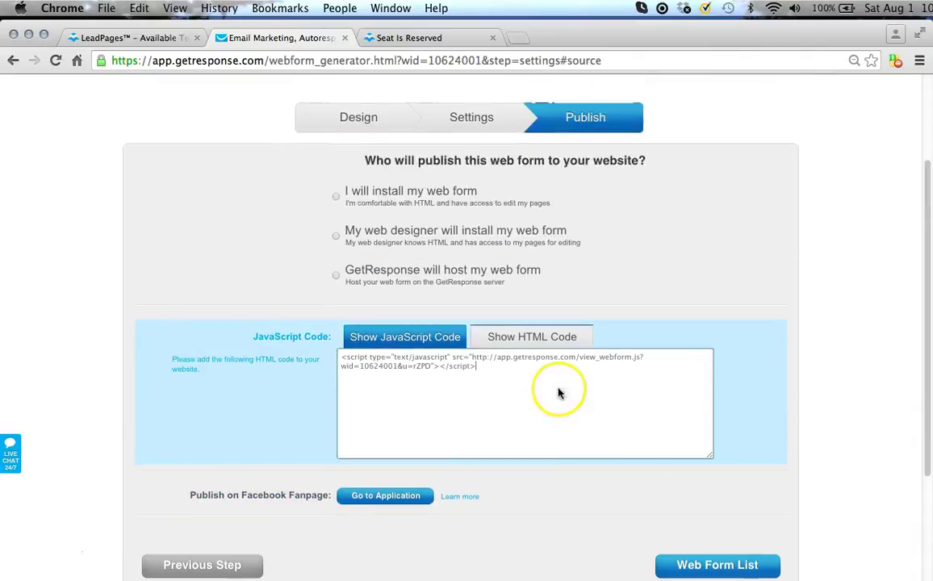
scroll(620, 298, "up", 3)
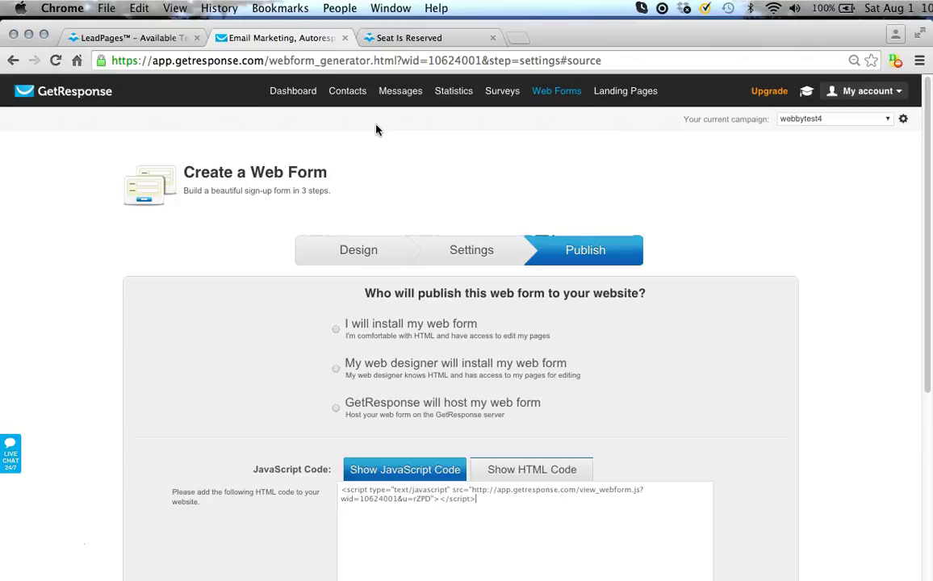
scroll(599, 362, "down", 5)
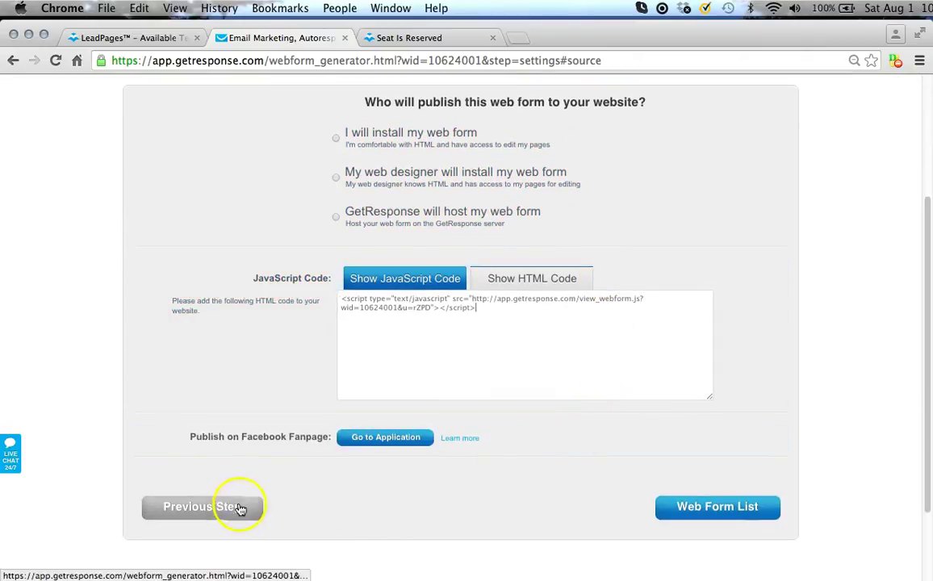
left_click(418, 38)
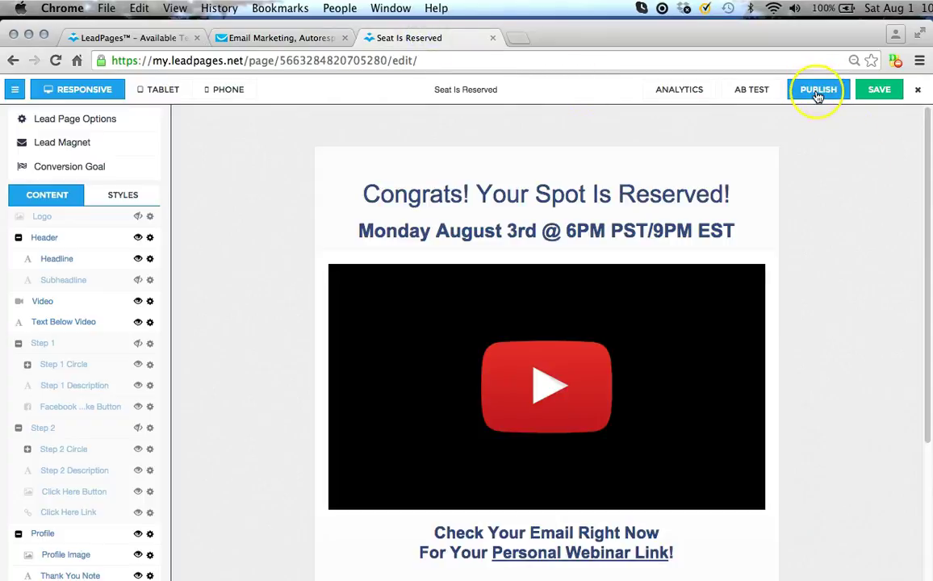
Close the Seat Is Reserved editor and open Publish Options for the US Webinar LCP page.
left_click(920, 94)
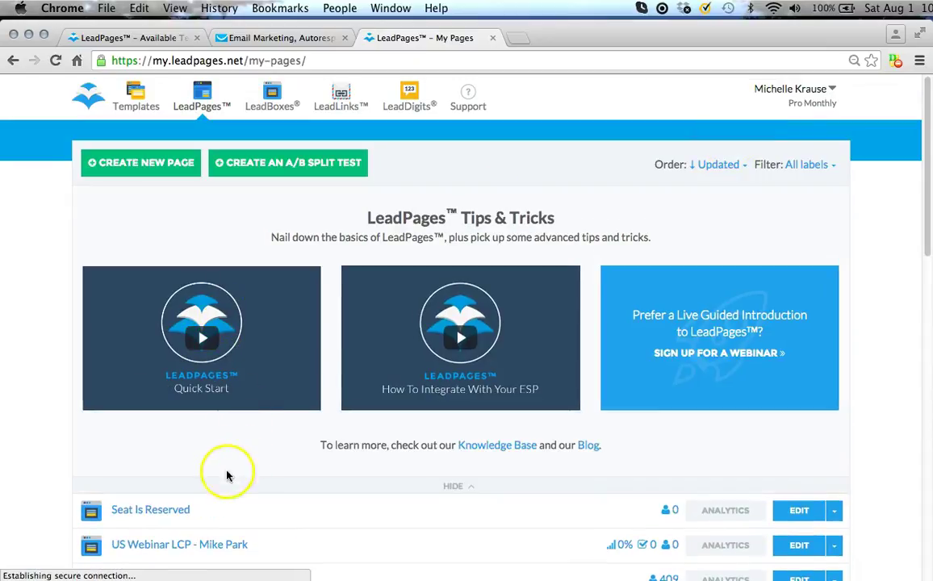
scroll(455, 465, "down", 3)
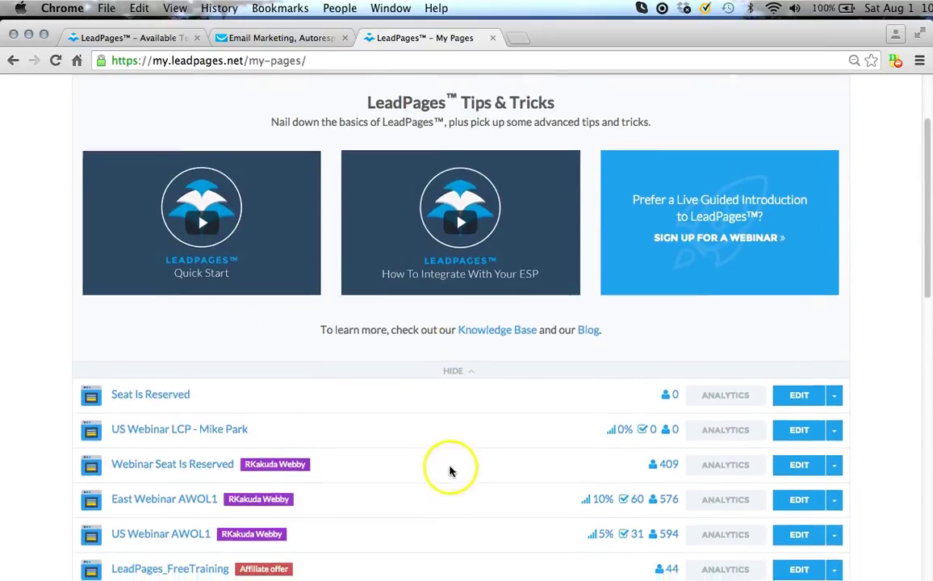
scroll(165, 442, "up", 3)
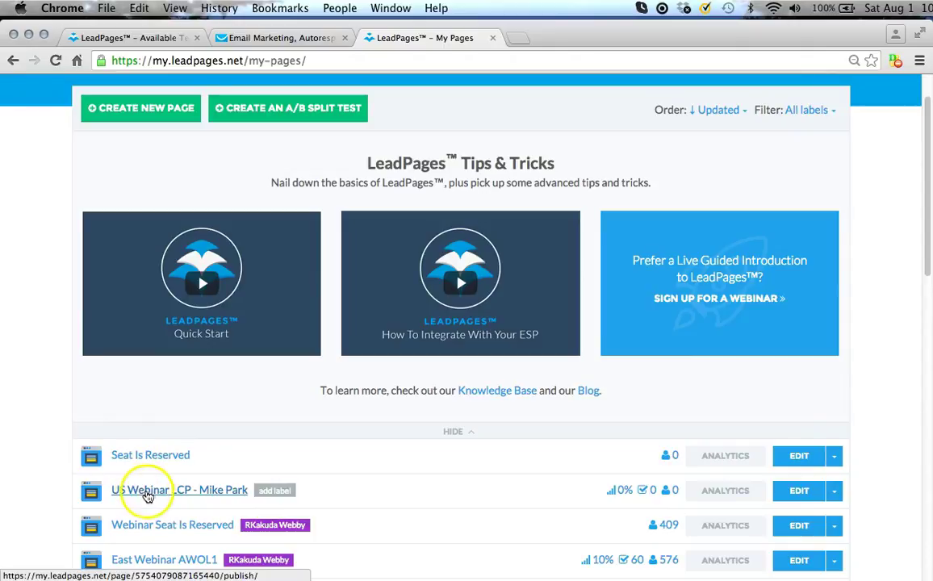
left_click(159, 493)
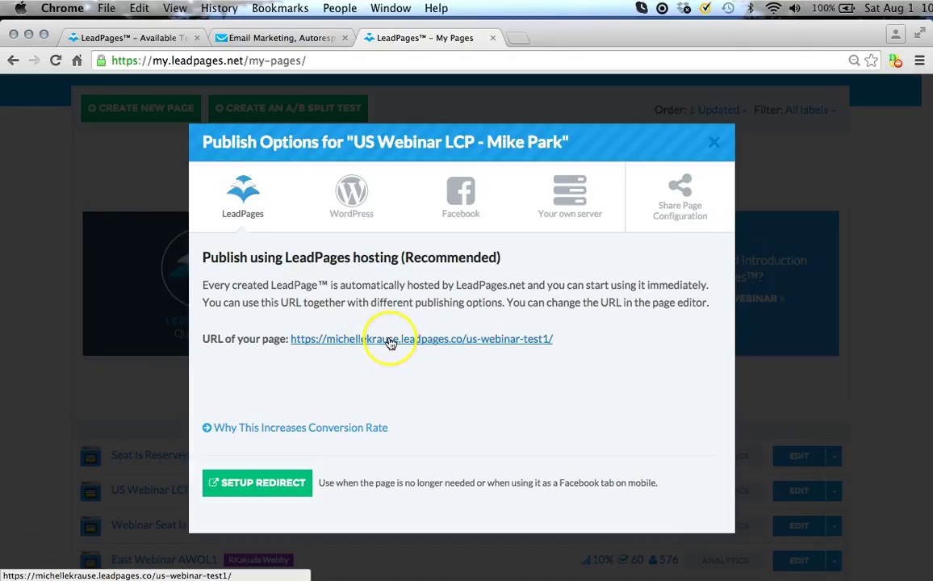
Open the live us-webinar-test1 opt-in form and enter 'test optin' as the name.
left_click(391, 342)
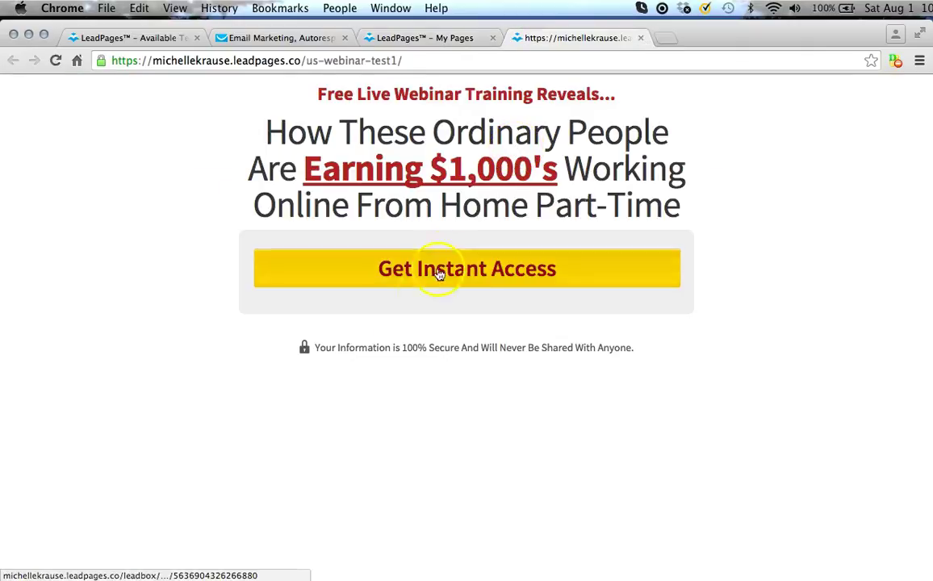
left_click(450, 275)
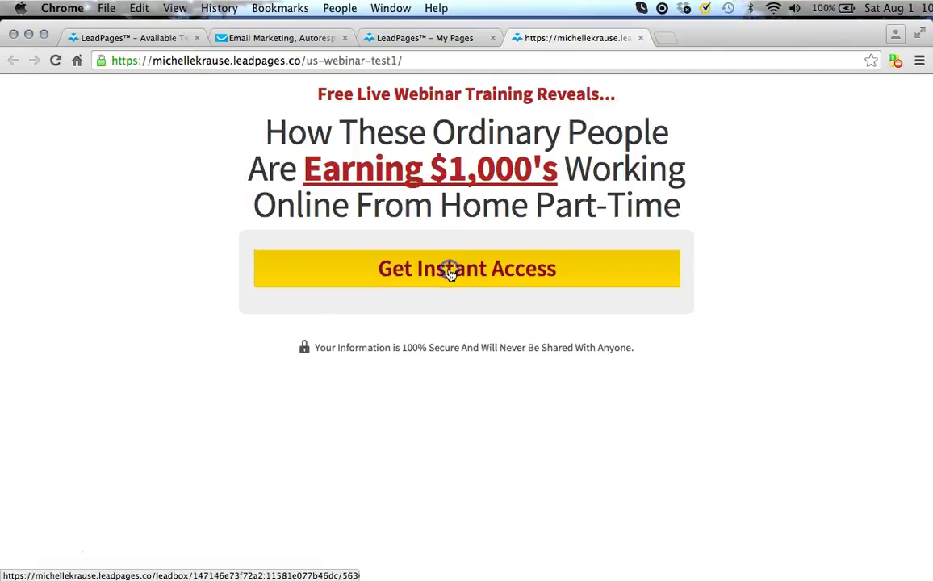
left_click(408, 318)
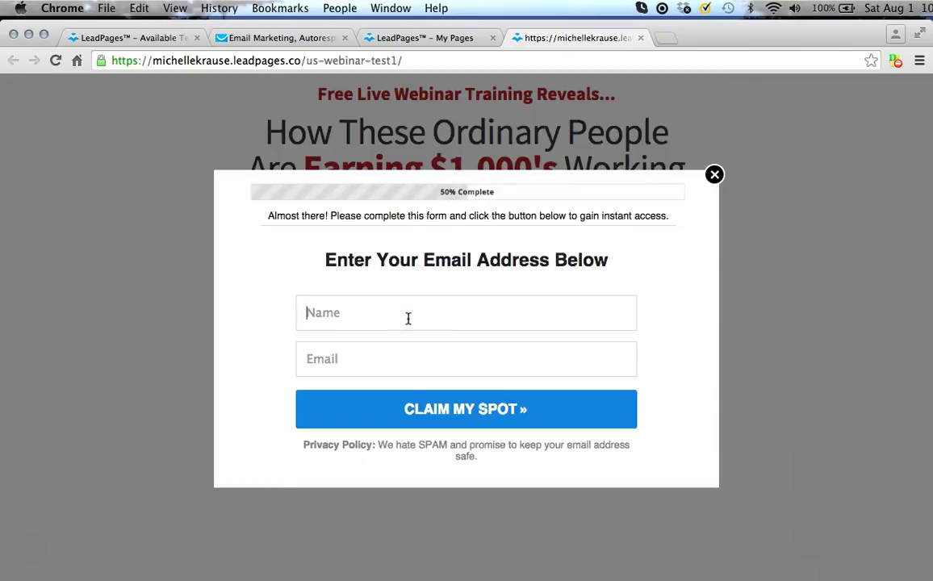
type("test")
key("Down")
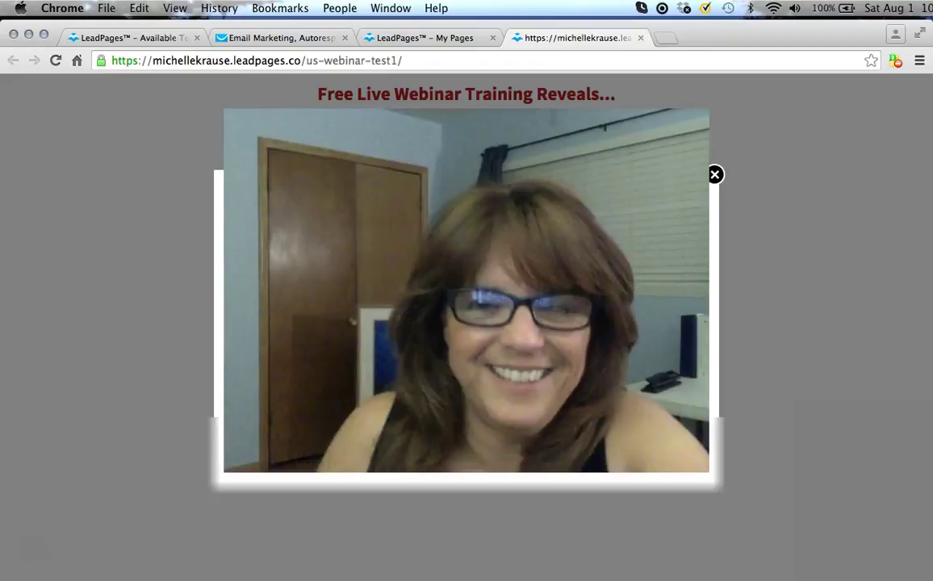
type("ubli")
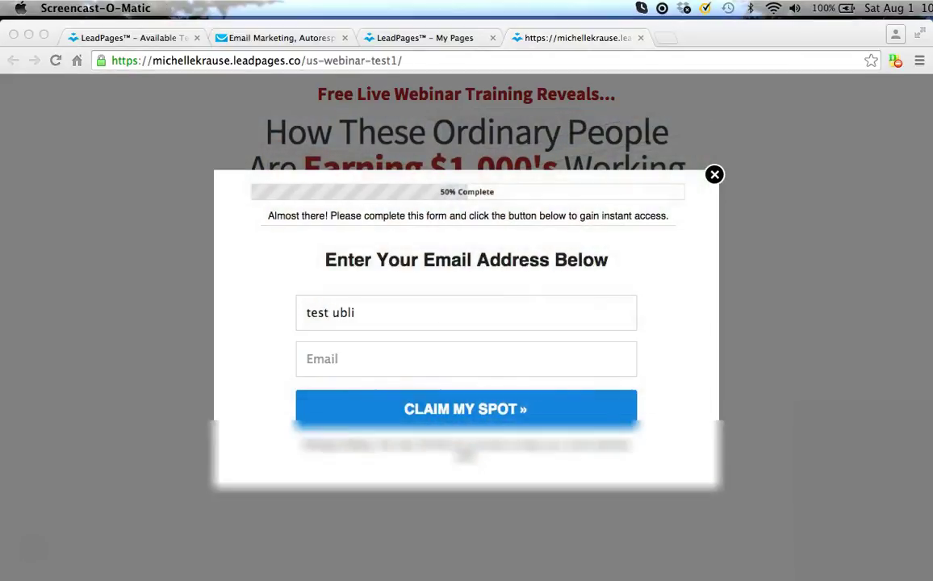
double_click(346, 313)
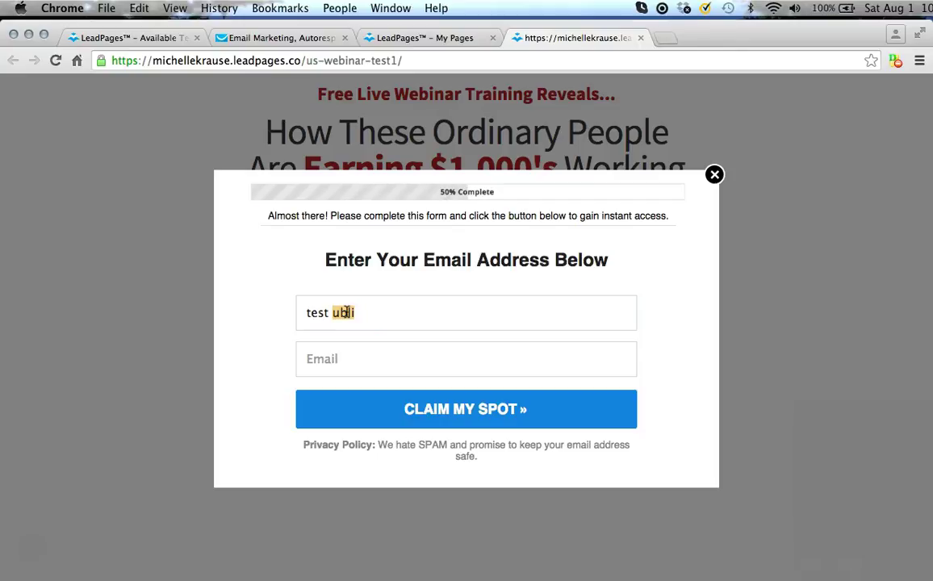
type("optin")
key("Tab")
Fill in the saved email address, submit with CLAIM MY SPOT, and pause the thank-you video.
type("kr")
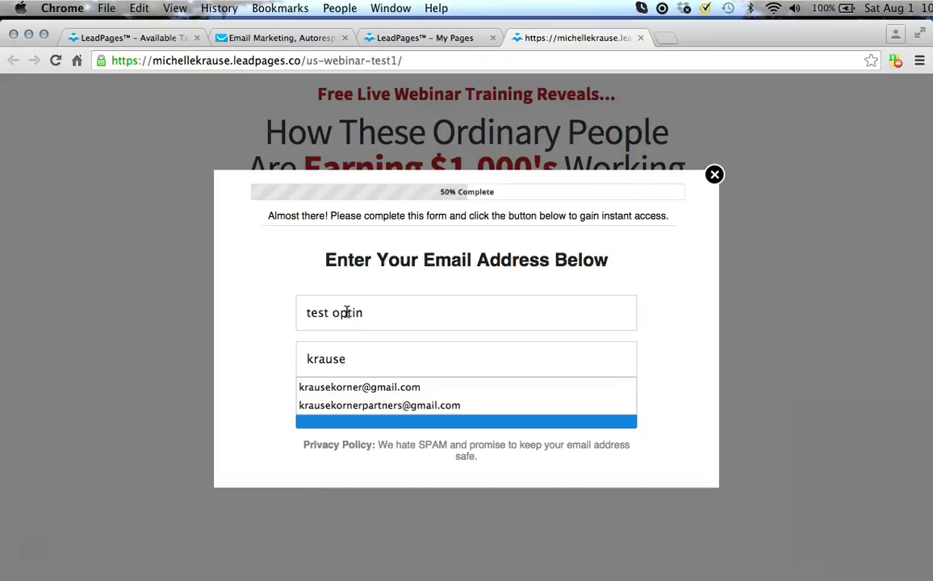
key("Down")
key("Return")
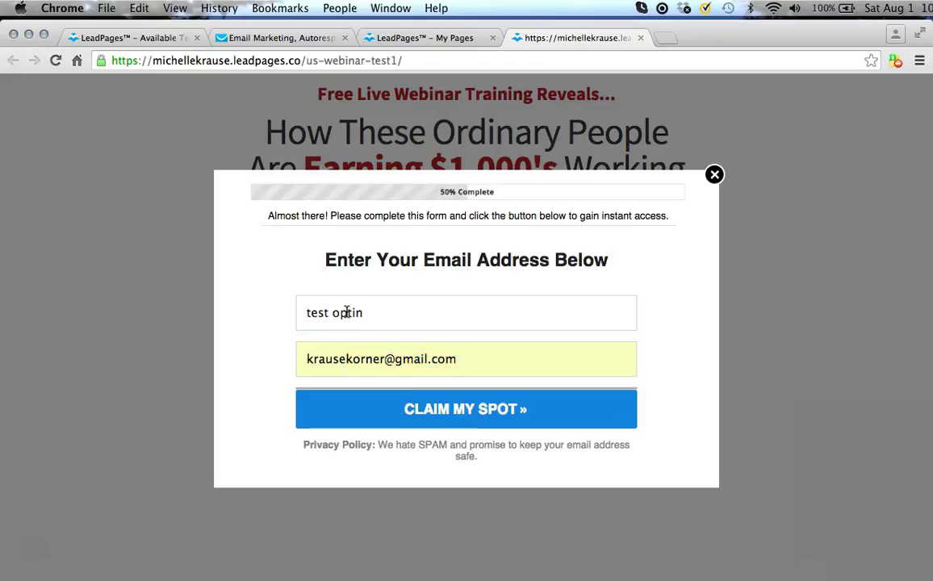
left_click(455, 412)
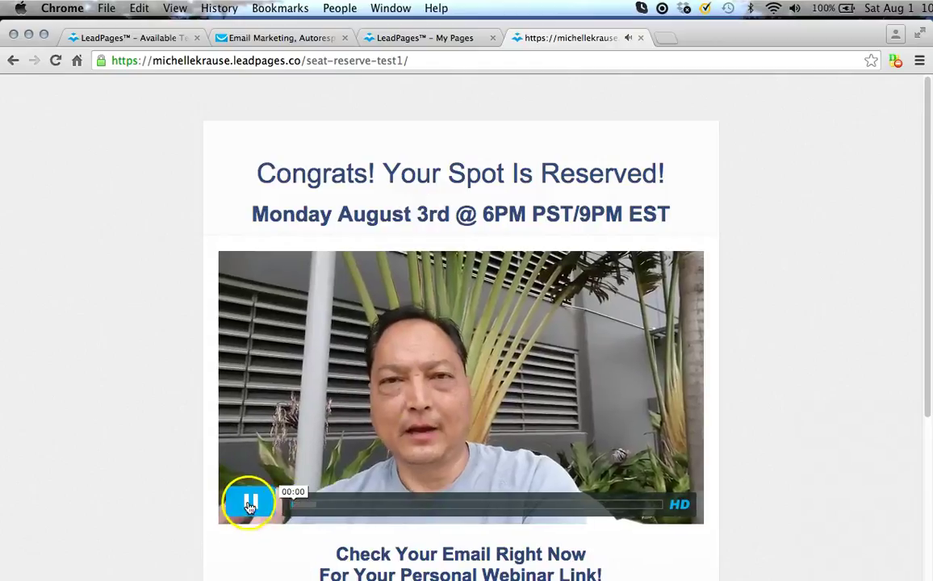
left_click(249, 501)
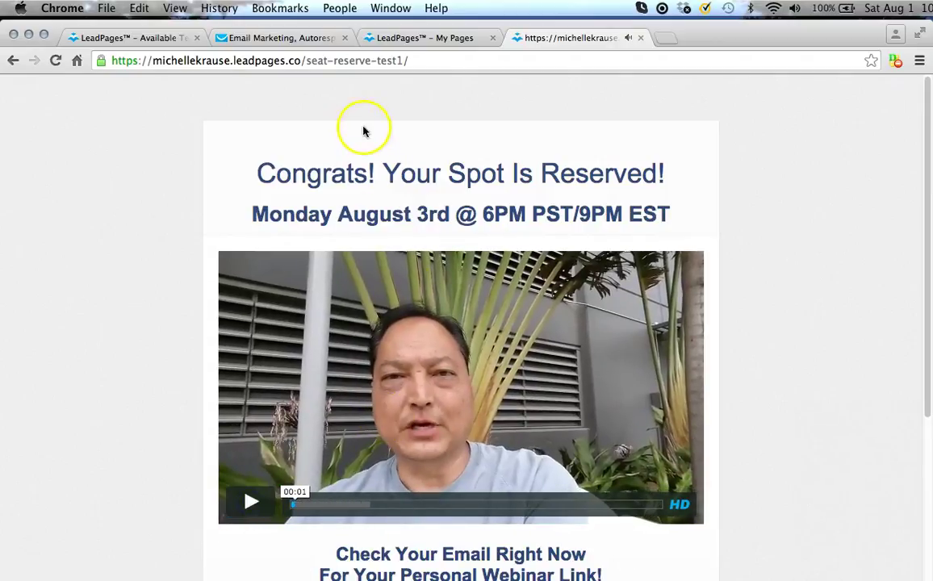
left_click(261, 39)
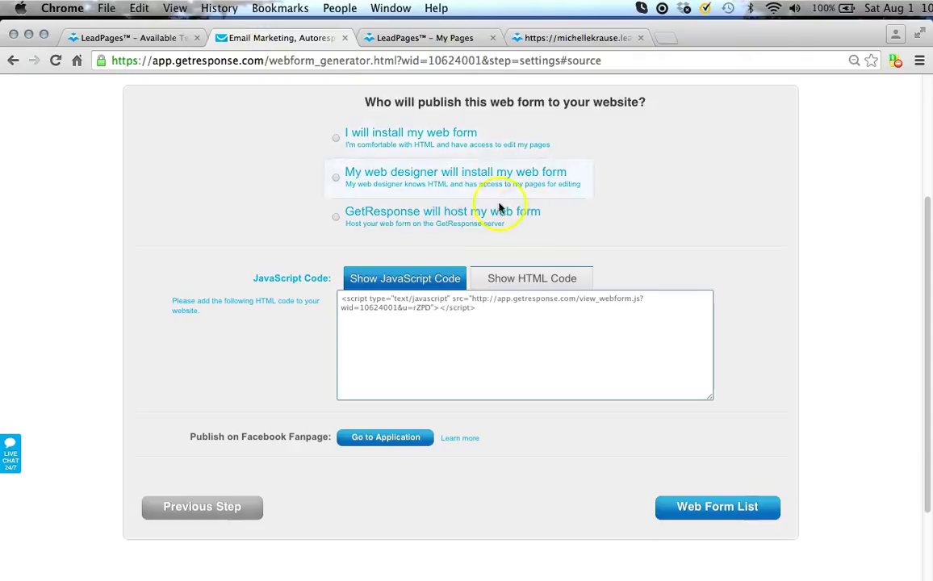
scroll(484, 206, "up", 5)
Search all contacts by Subscription date Today, showing the Test Optin contact.
left_click(294, 95)
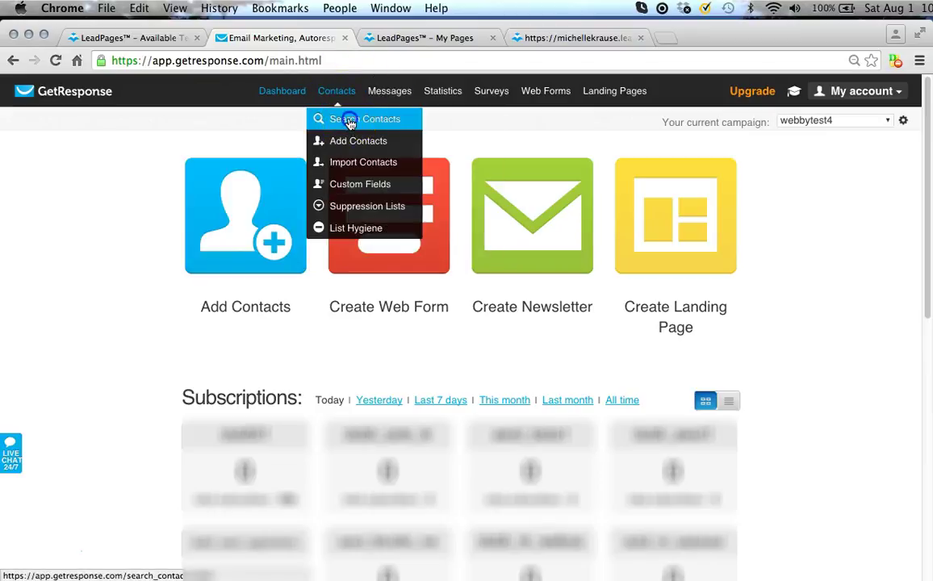
left_click(334, 119)
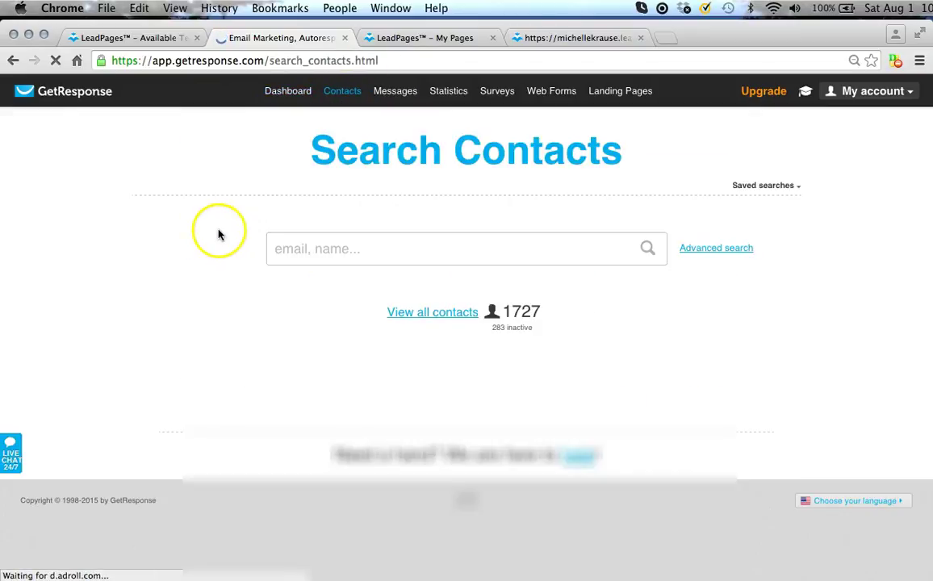
left_click(419, 314)
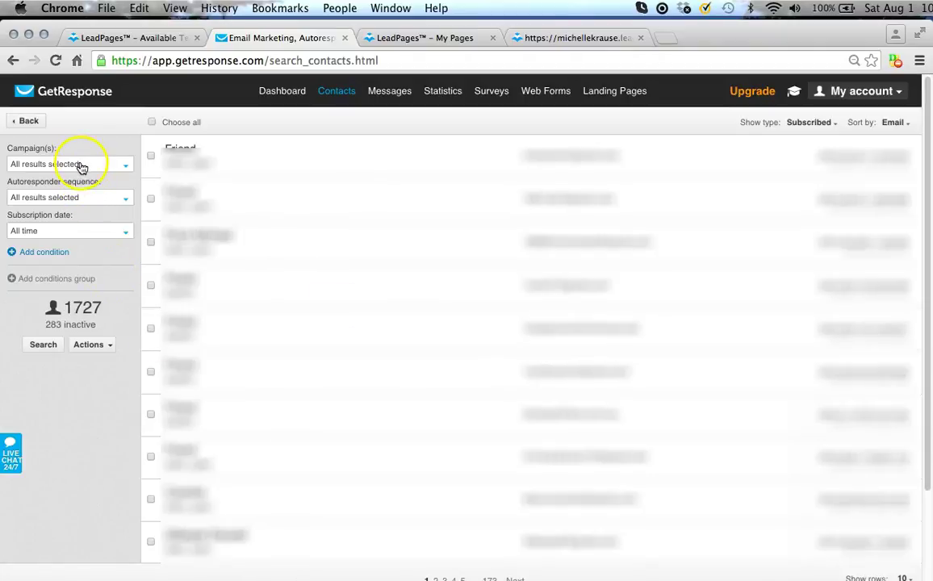
left_click(72, 232)
left_click(29, 253)
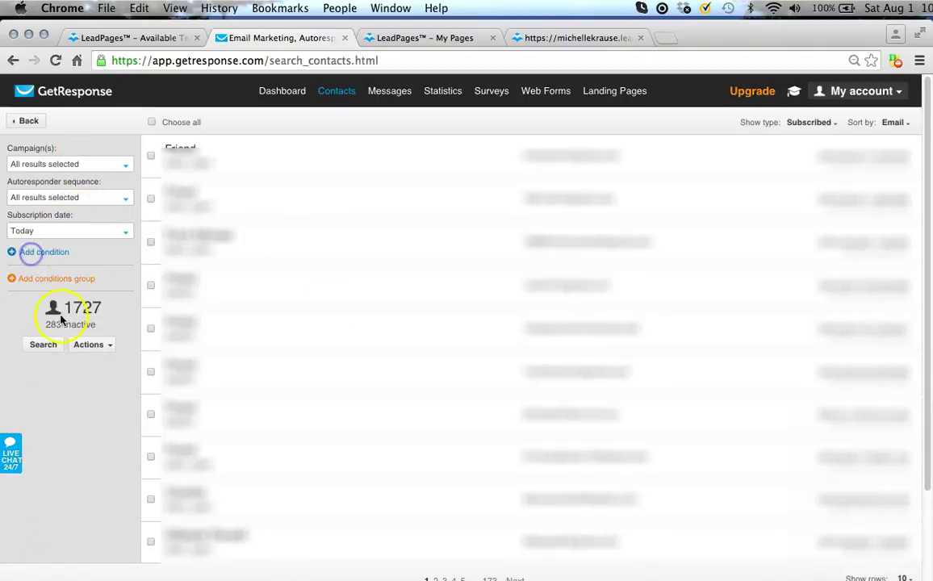
left_click(46, 351)
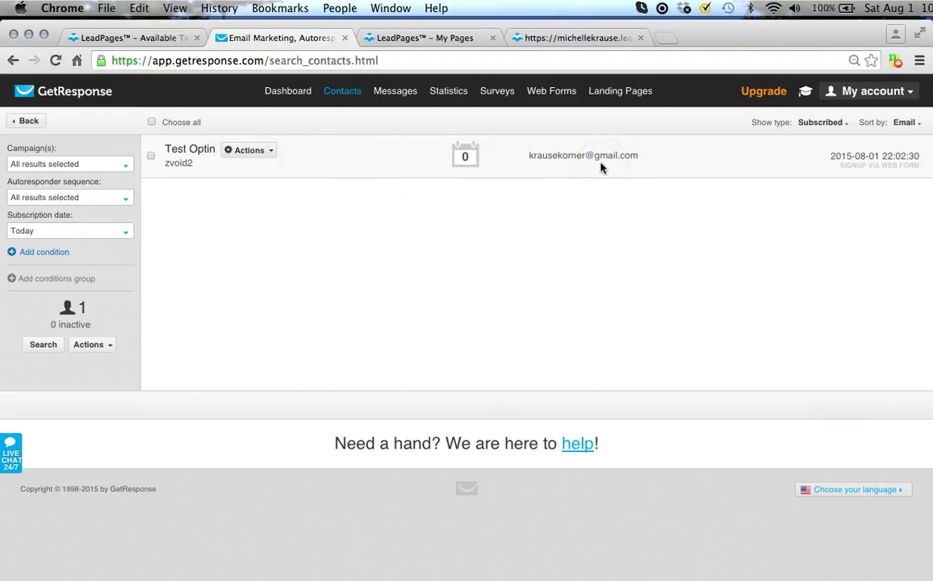
Bring back the live seat-reserve-test1 thank-you page.
left_click(778, 131)
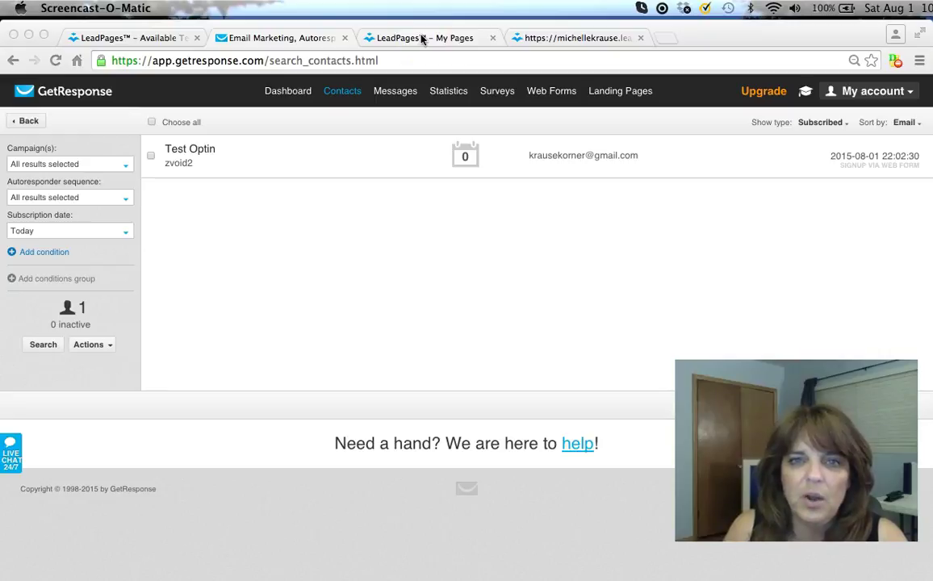
left_click(555, 41)
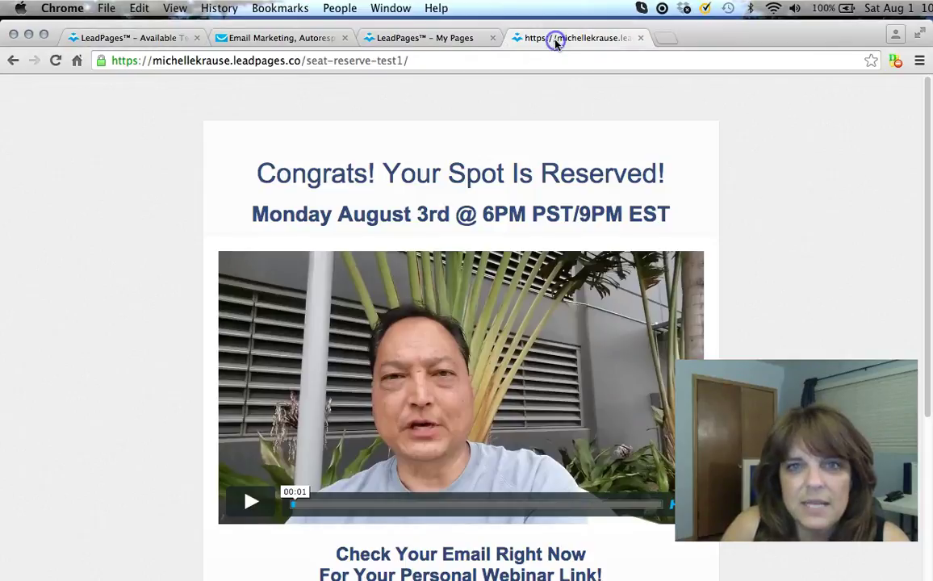